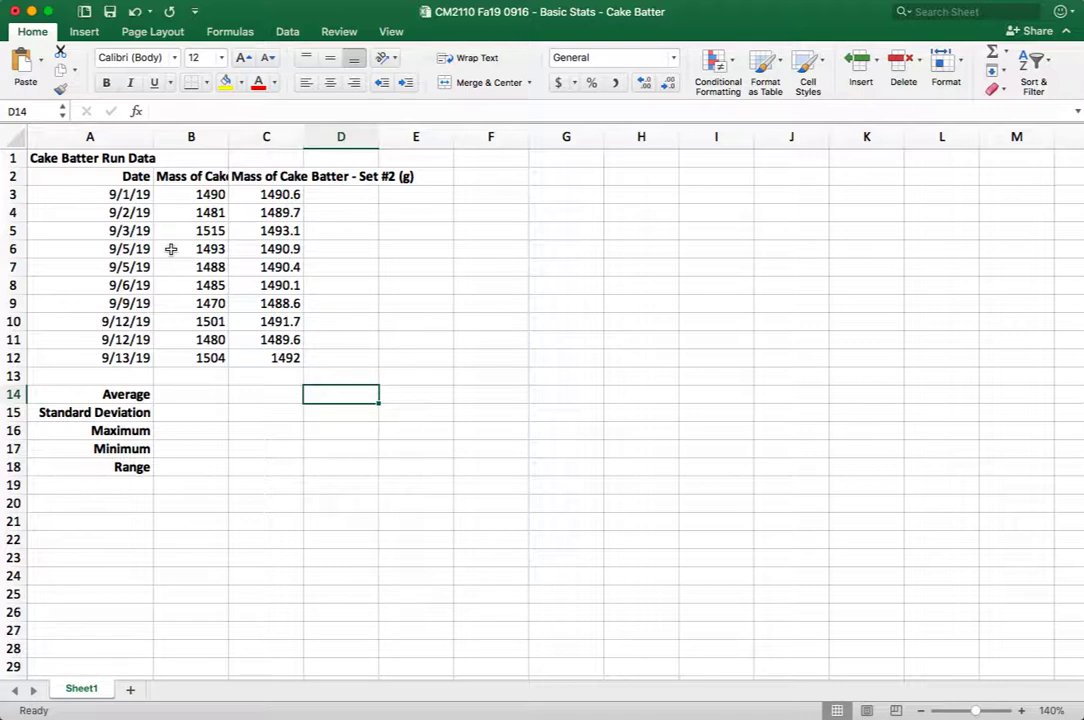
Bold the Set #1 header in B2 and autofit columns A–D to their contents.
{"action": "left_click", "coordinate": [173, 178]}
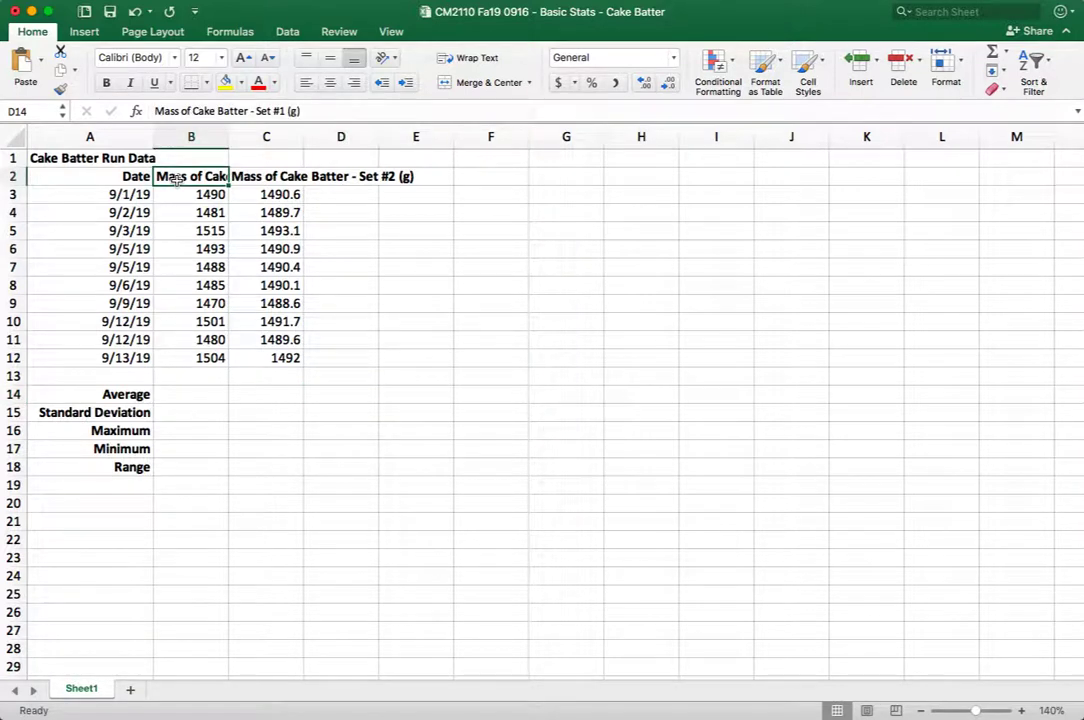
{"action": "key", "text": "super+b"}
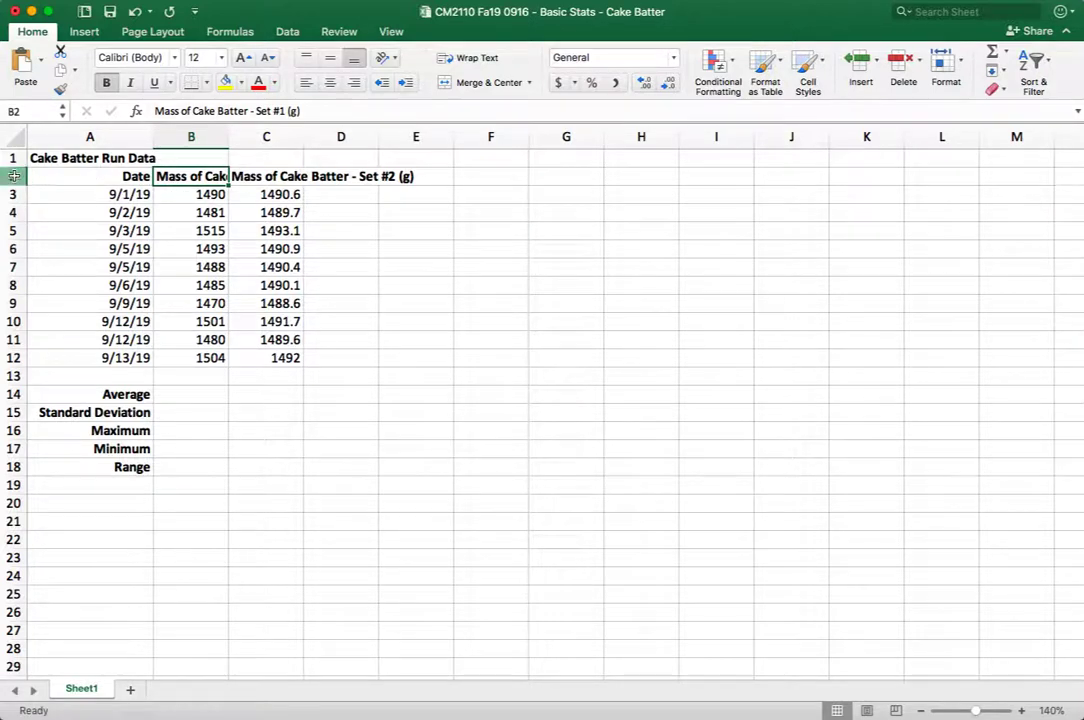
{"action": "left_click", "coordinate": [14, 176]}
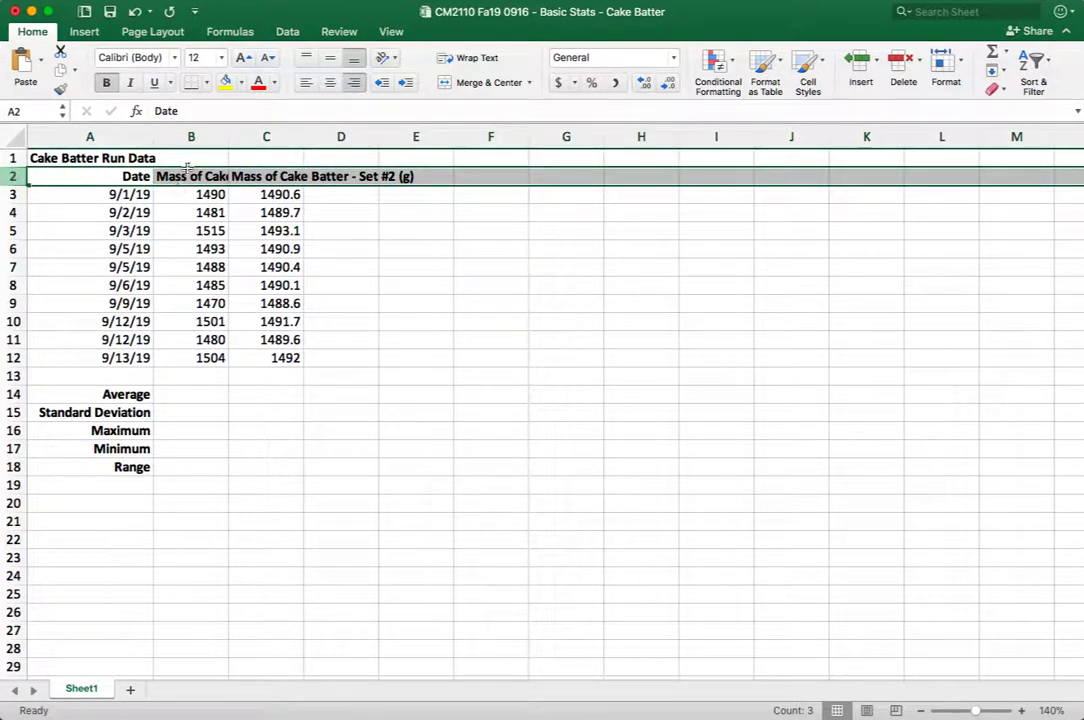
{"action": "left_click_drag", "start_coordinate": [124, 136], "coordinate": [338, 104]}
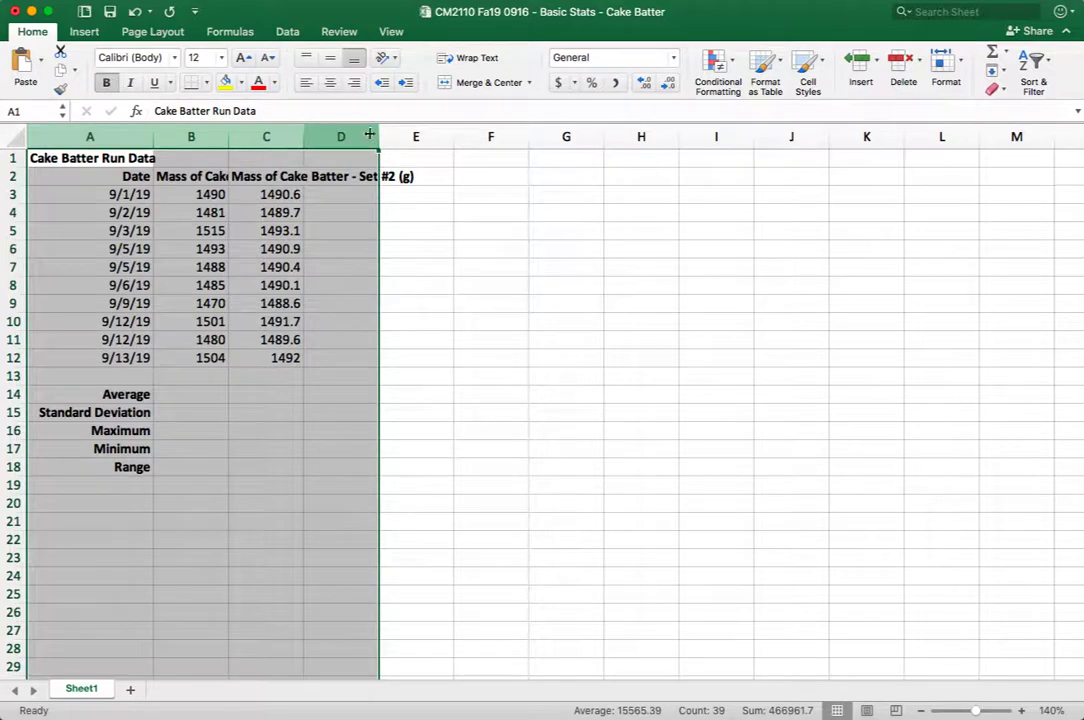
{"action": "double_click", "coordinate": [379, 136]}
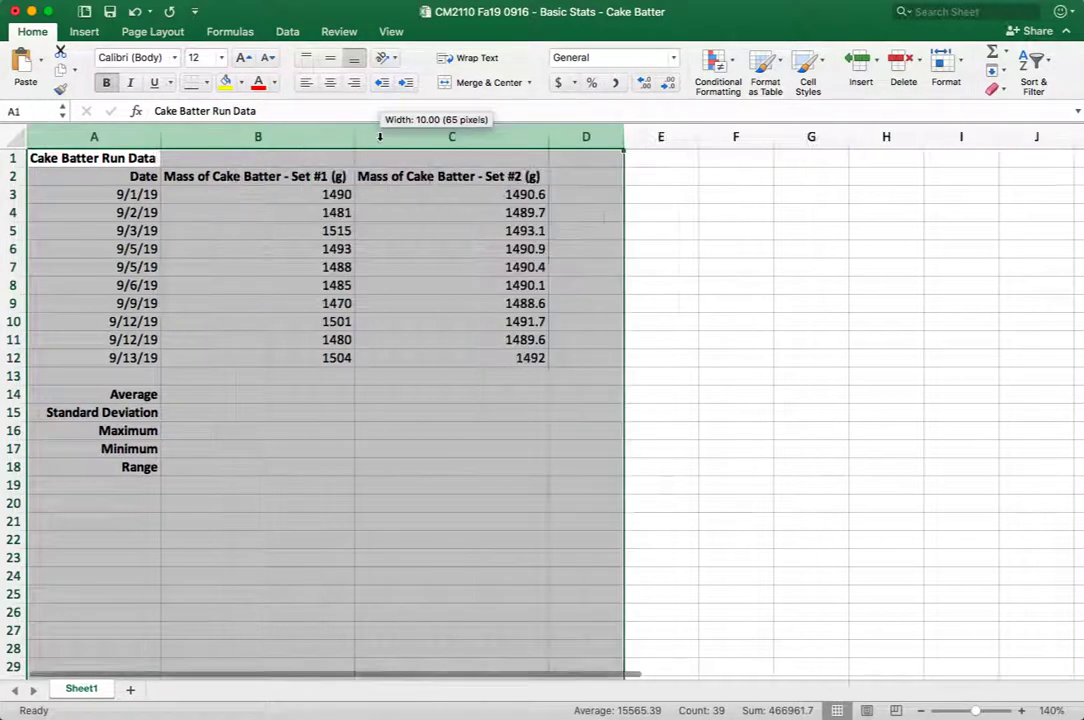
{"action": "left_click", "coordinate": [415, 371]}
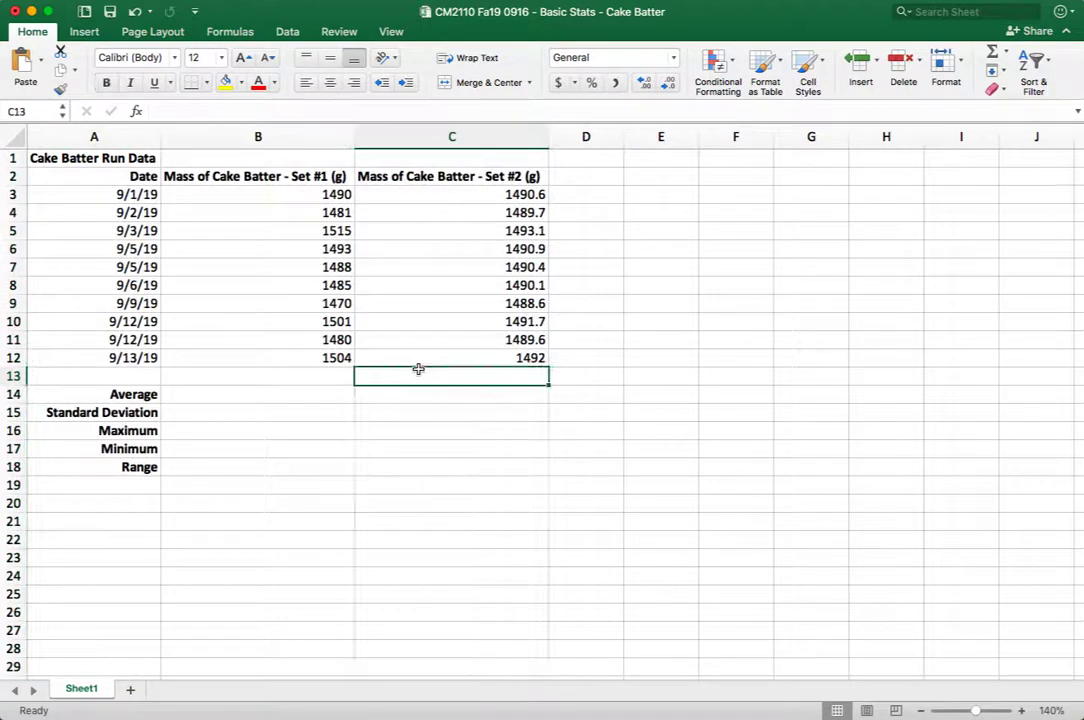
{"action": "left_click", "coordinate": [268, 175]}
{"action": "left_click_drag", "start_coordinate": [268, 175], "coordinate": [267, 374]}
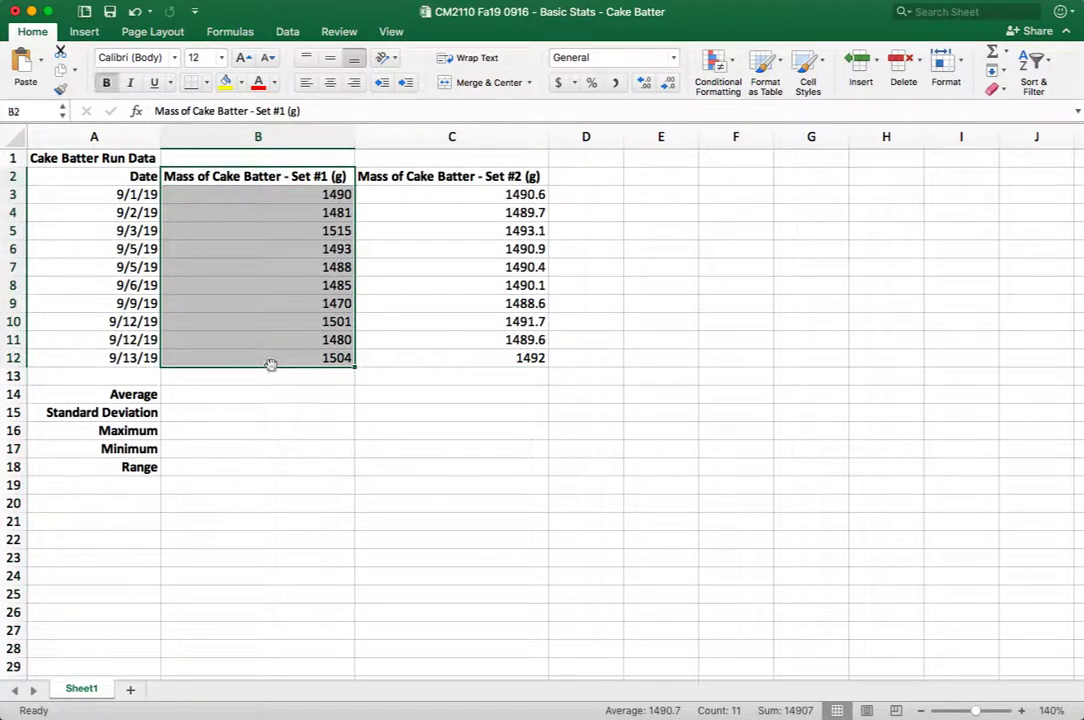
{"action": "left_click", "coordinate": [272, 370]}
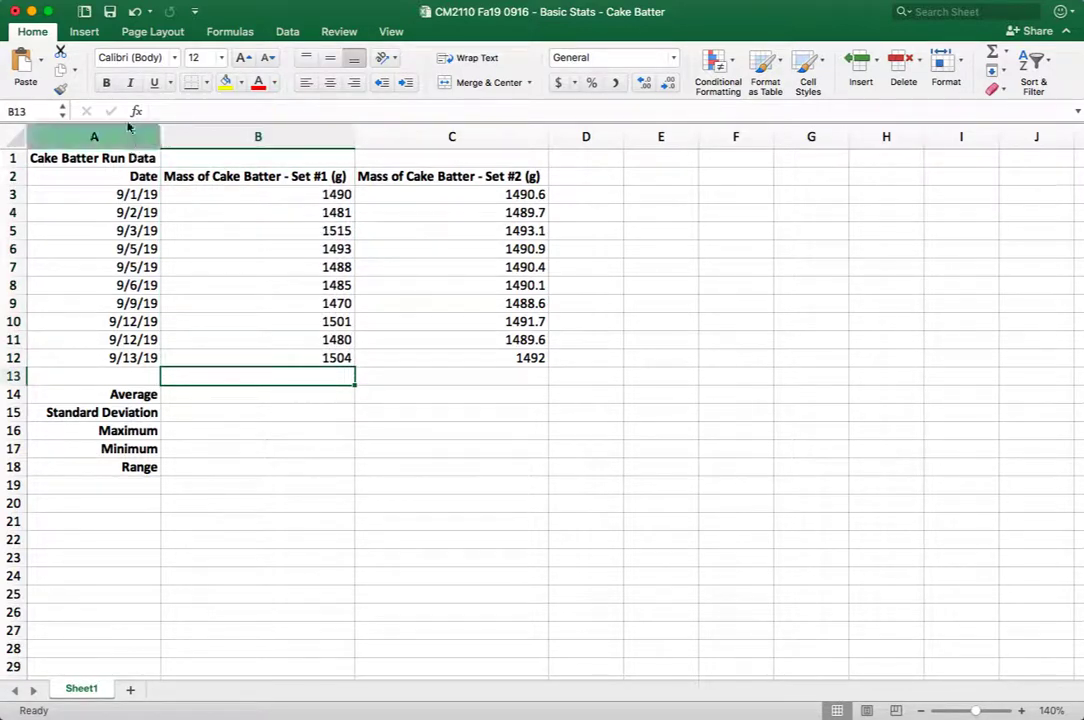
Undo the column widening and wrap the row 2 headers onto multiple lines.
{"action": "left_click", "coordinate": [133, 11]}
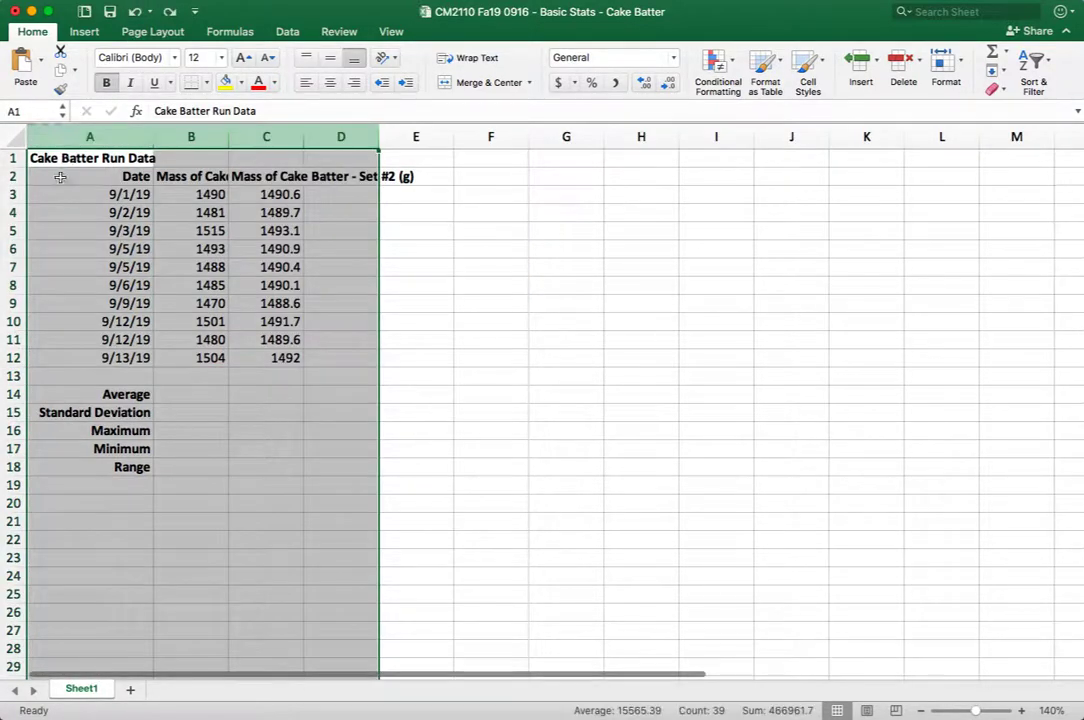
{"action": "left_click", "coordinate": [18, 177]}
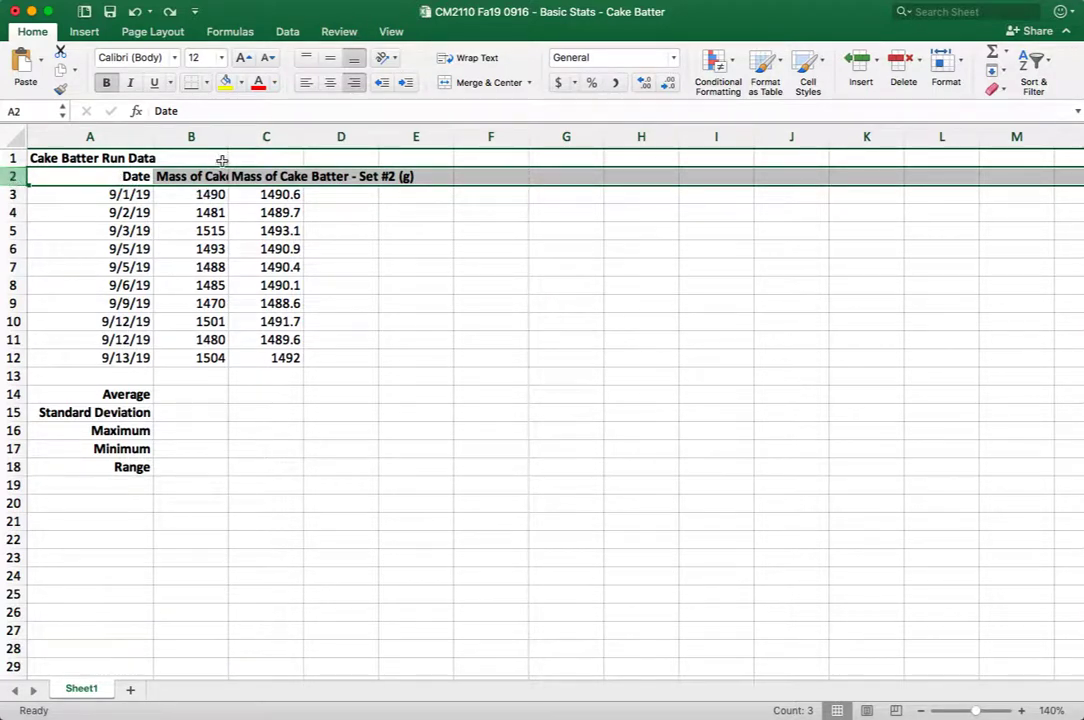
{"action": "left_click", "coordinate": [462, 62]}
{"action": "left_click", "coordinate": [390, 297]}
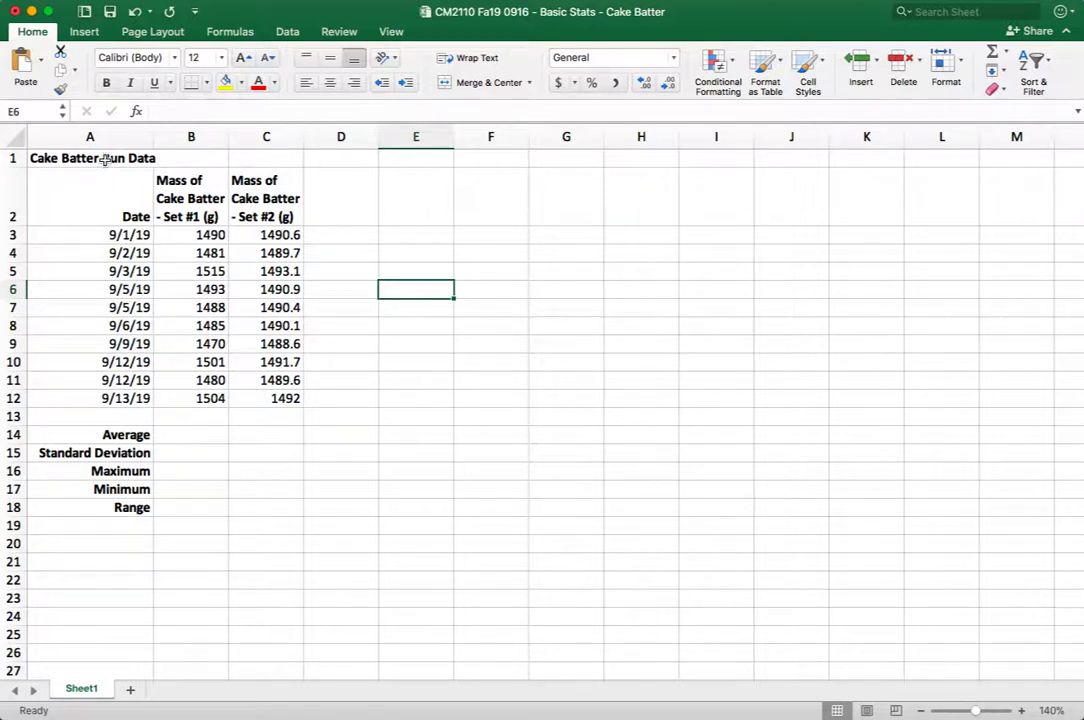
Merge A1:C1 for the Cake Batter Run Data title and left-align it.
{"action": "left_click", "coordinate": [105, 161]}
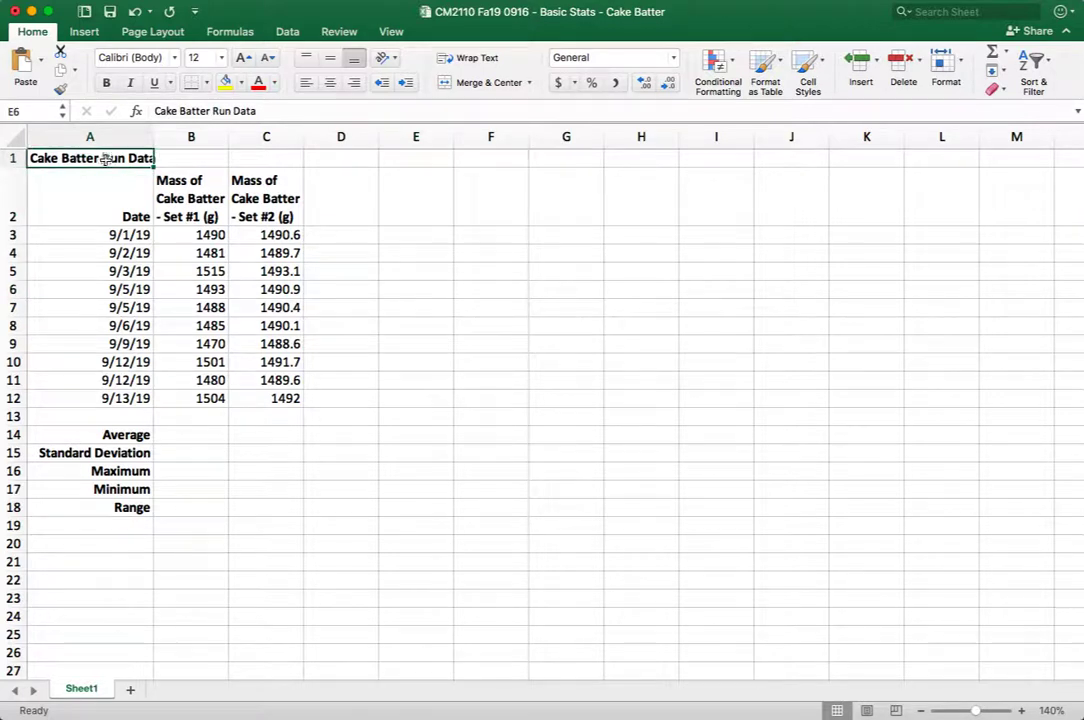
{"action": "left_click_drag", "start_coordinate": [105, 160], "coordinate": [251, 153]}
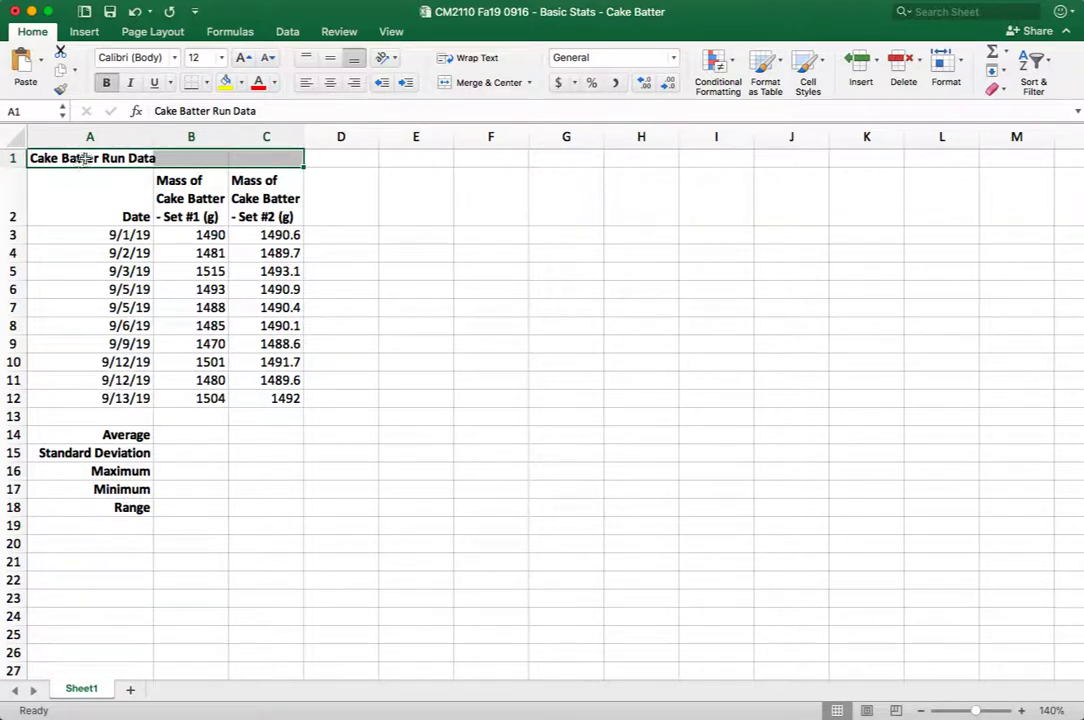
{"action": "left_click", "coordinate": [462, 82]}
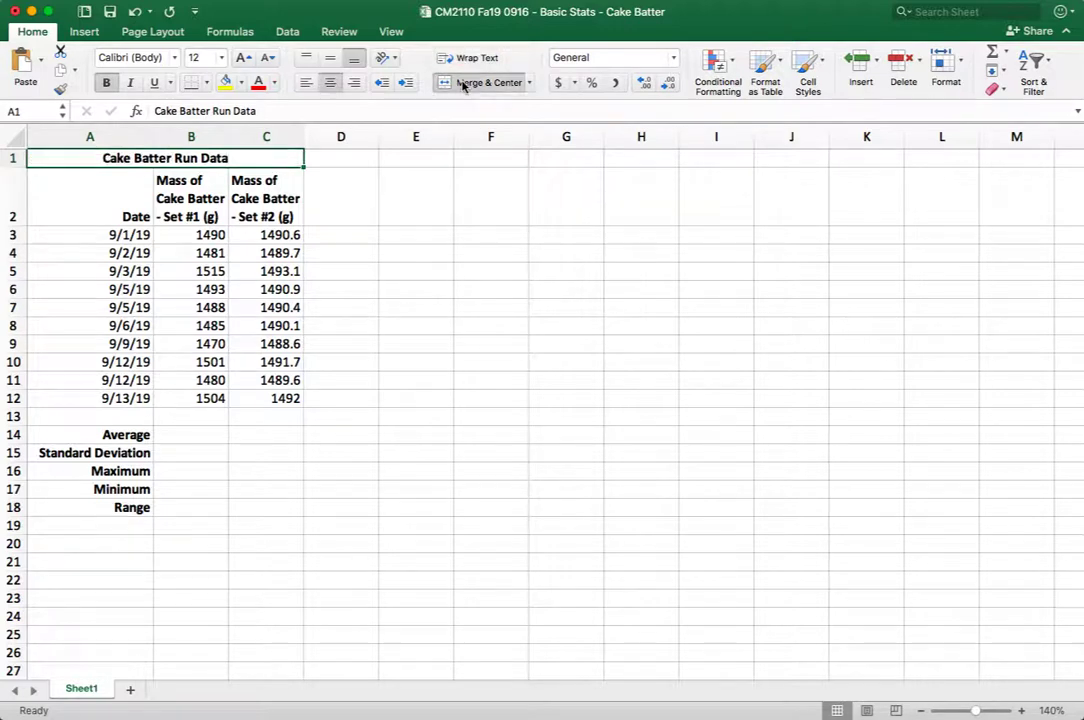
{"action": "left_click", "coordinate": [305, 83]}
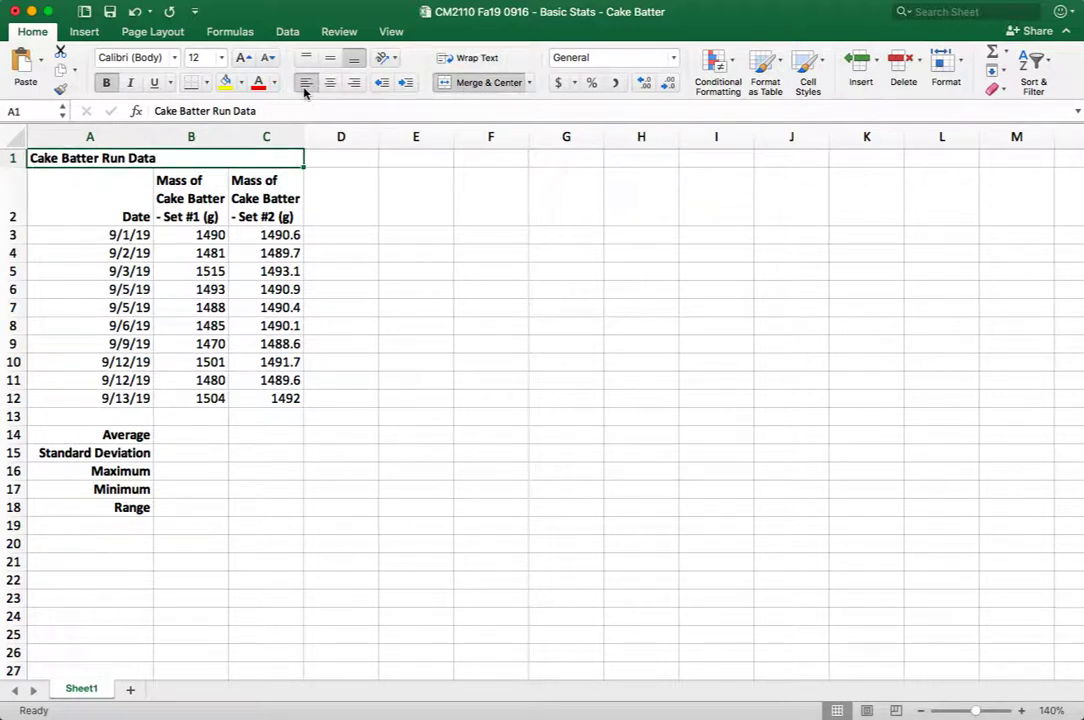
{"action": "left_click", "coordinate": [345, 238]}
{"action": "left_click", "coordinate": [260, 159]}
{"action": "left_click", "coordinate": [178, 190]}
{"action": "key", "text": "ctrl+space"}
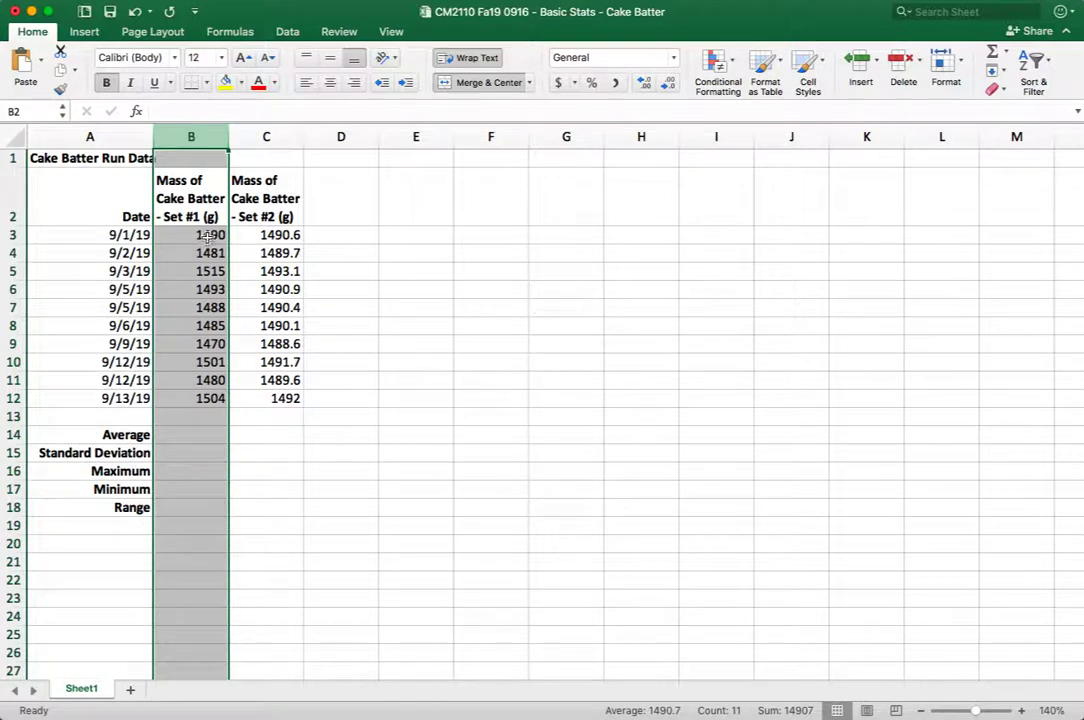
{"action": "left_click", "coordinate": [240, 178]}
{"action": "key", "text": "ctrl+space"}
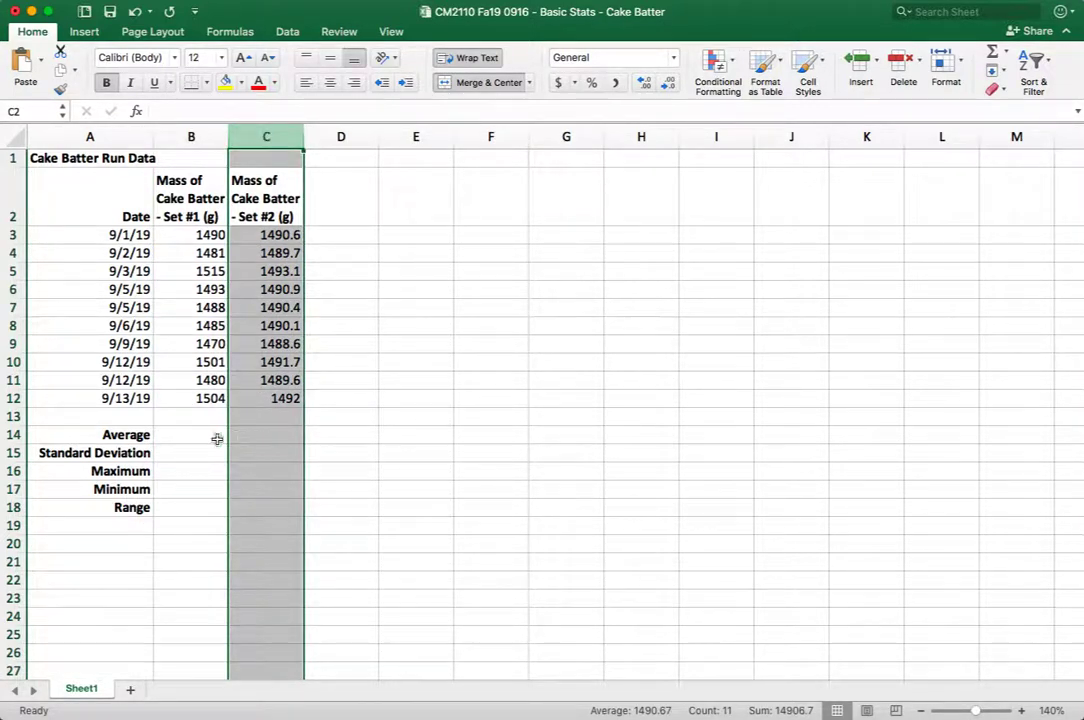
{"action": "left_click", "coordinate": [217, 439]}
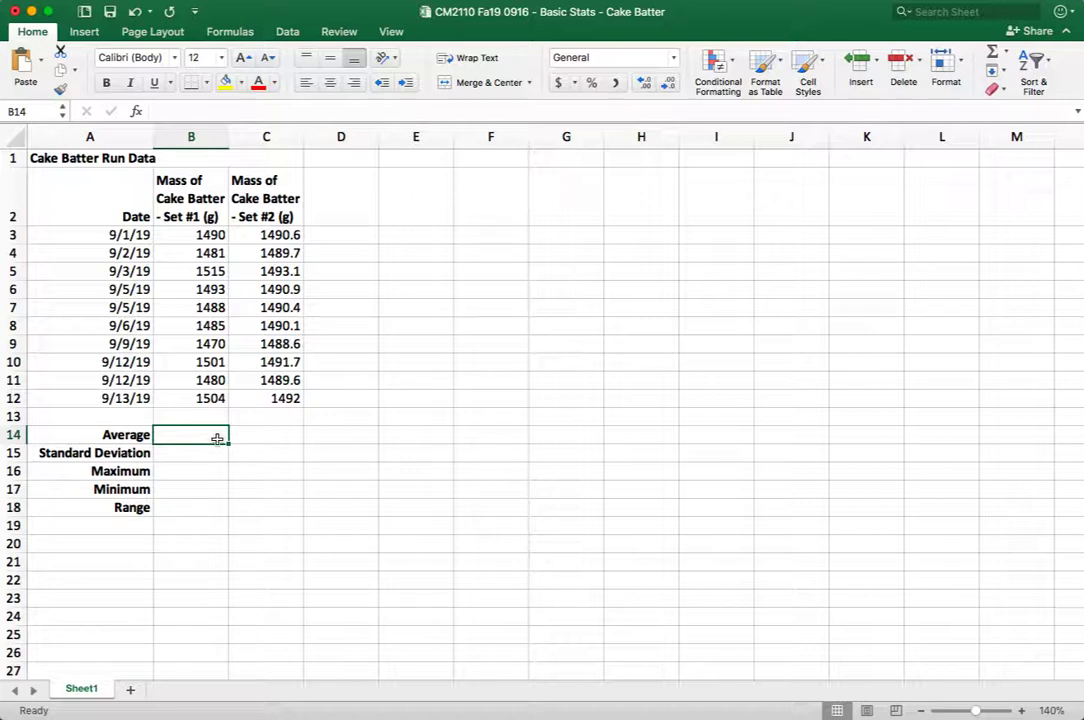
Enter =AVERAGE(B3:B12) in B14 to get the Set #1 average of 1490.7.
{"action": "type", "text": "=aver"}
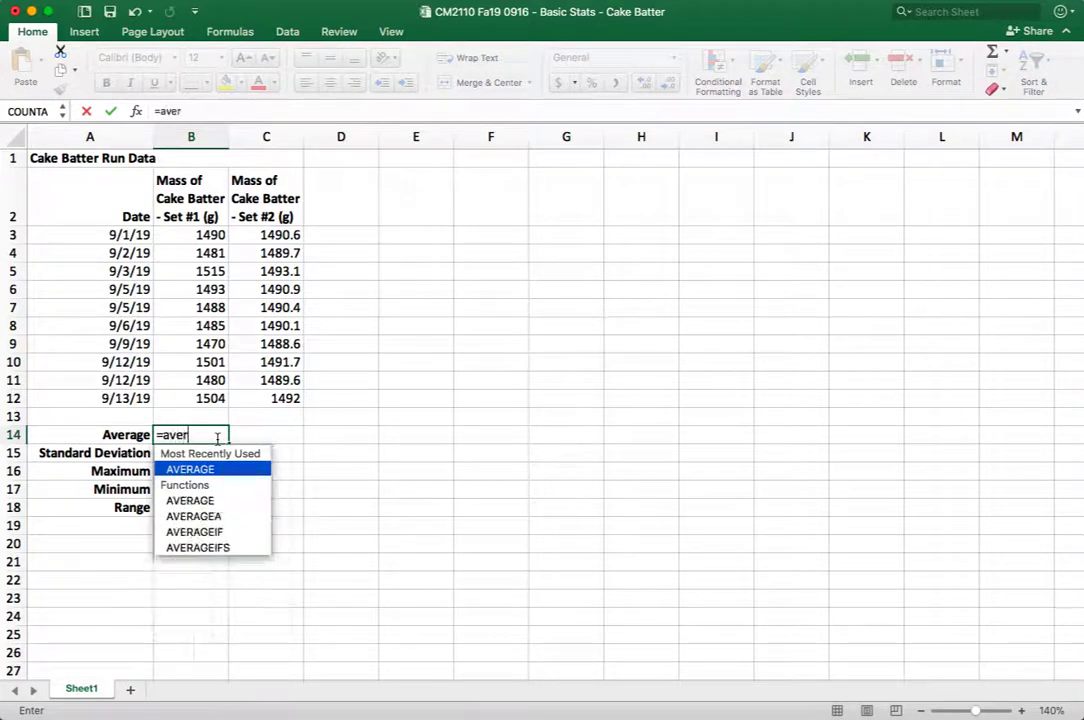
{"action": "type", "text": "age("}
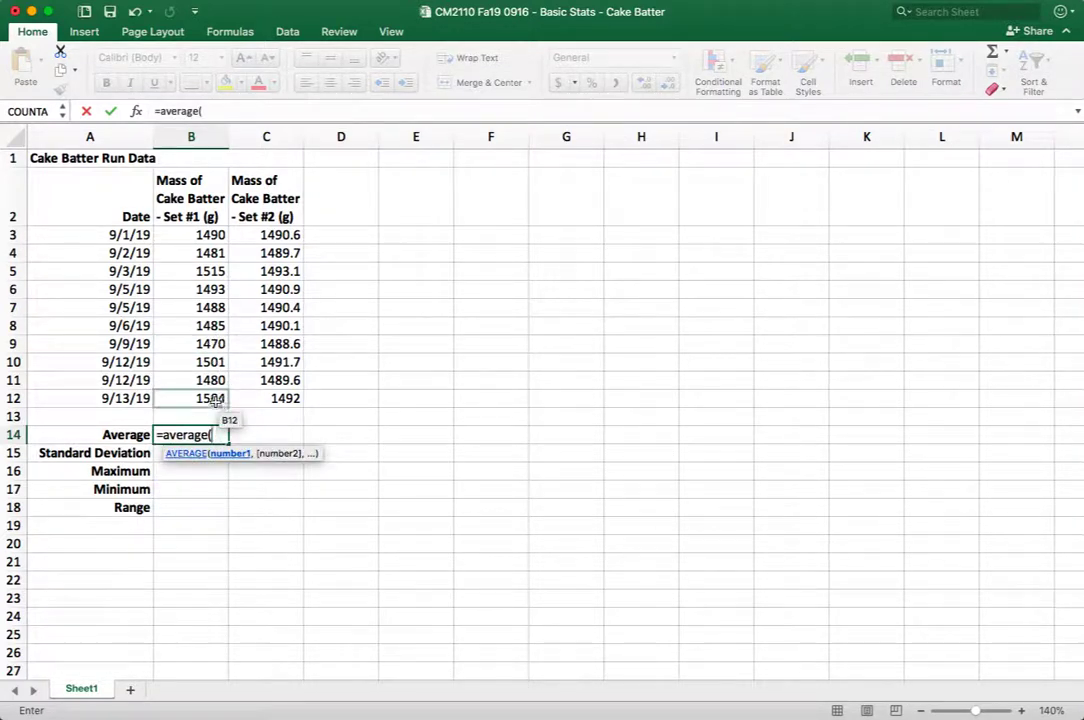
{"action": "left_click", "coordinate": [215, 401]}
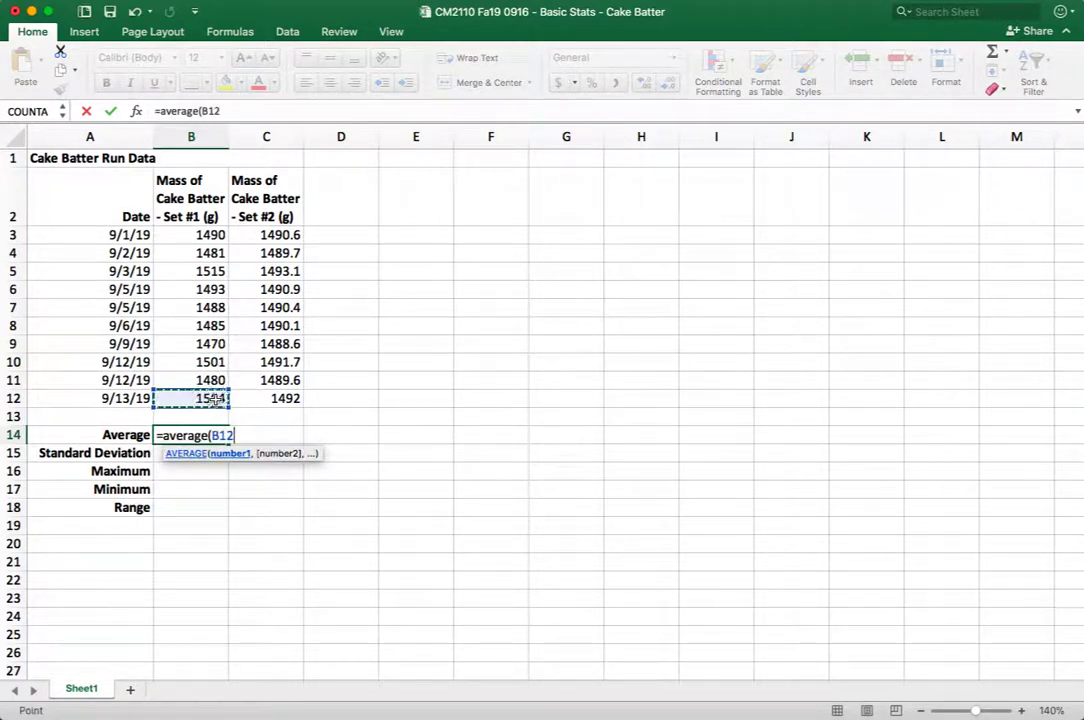
{"action": "left_click_drag", "start_coordinate": [215, 401], "coordinate": [189, 232]}
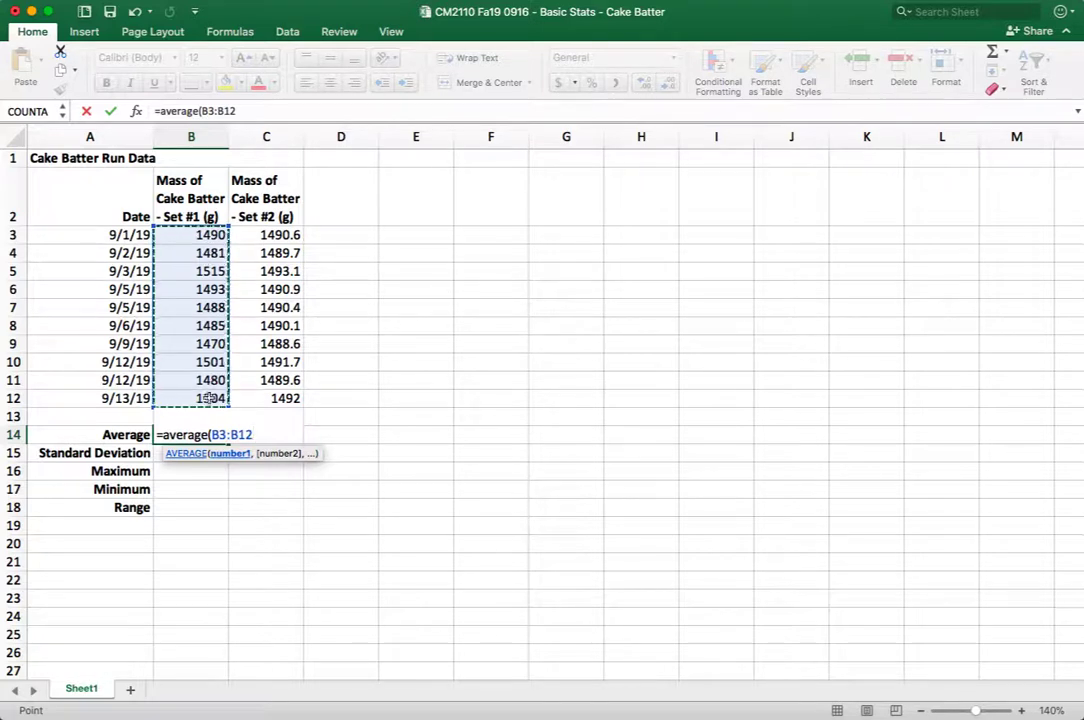
{"action": "type", "text": ")"}
{"action": "key", "text": "Return"}
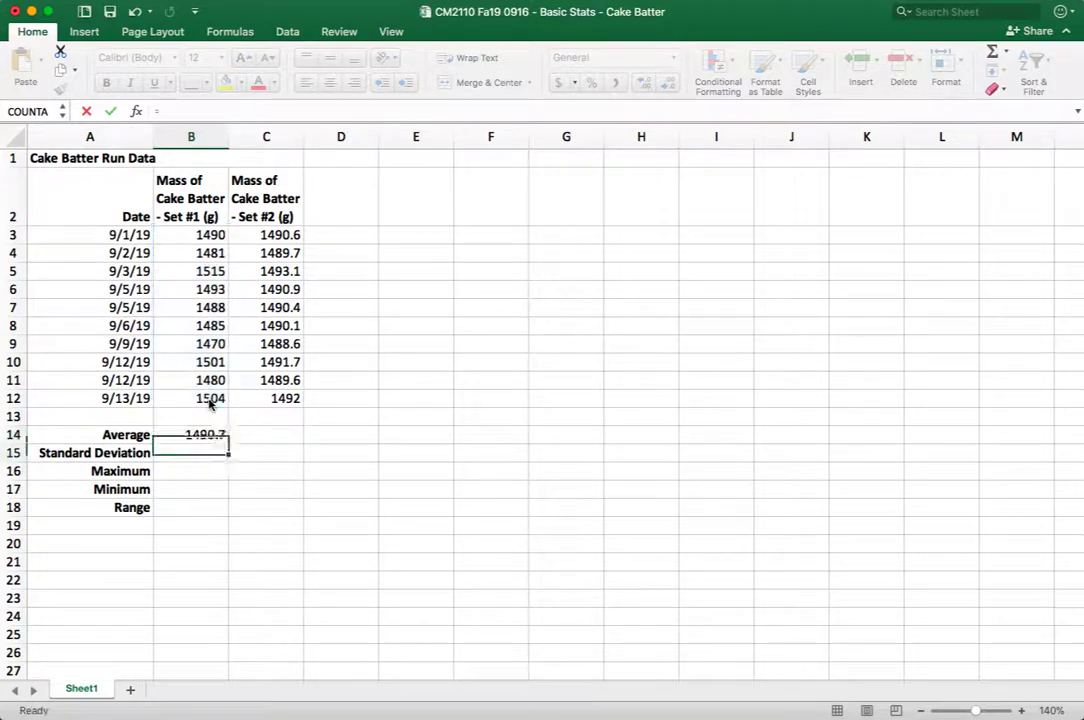
{"action": "left_click", "coordinate": [200, 437]}
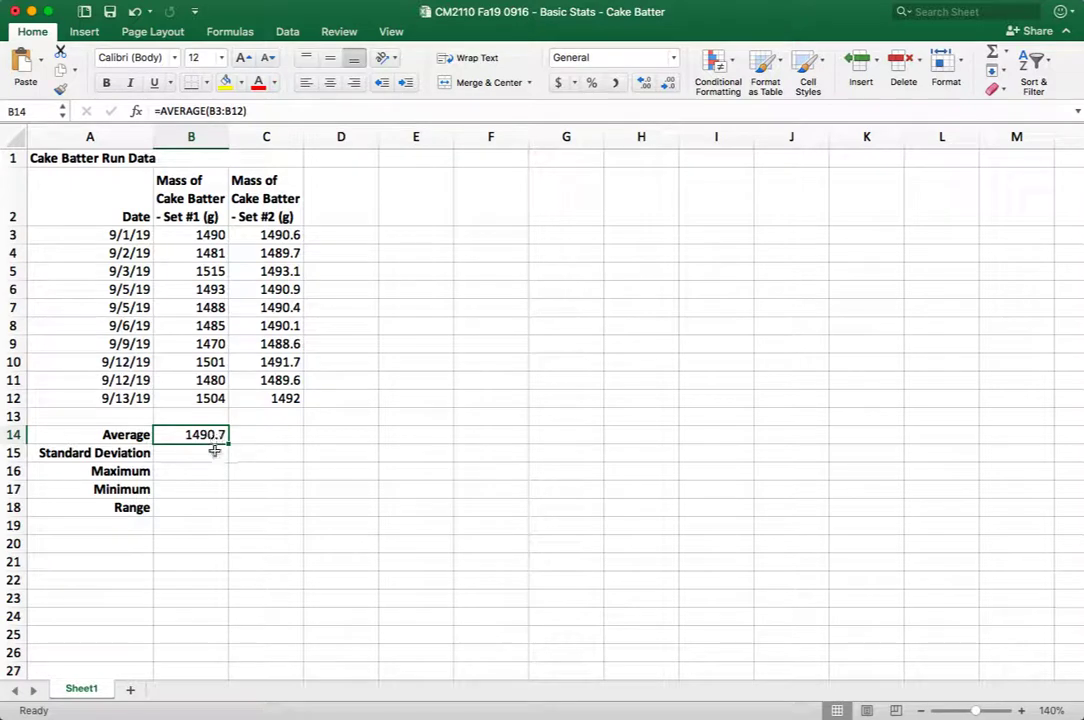
{"action": "left_click", "coordinate": [214, 452]}
Enter =STDEV(B3:B12) in B15 for a Set #1 standard deviation of 13.1.
{"action": "left_click", "coordinate": [217, 437]}
{"action": "left_click", "coordinate": [220, 452]}
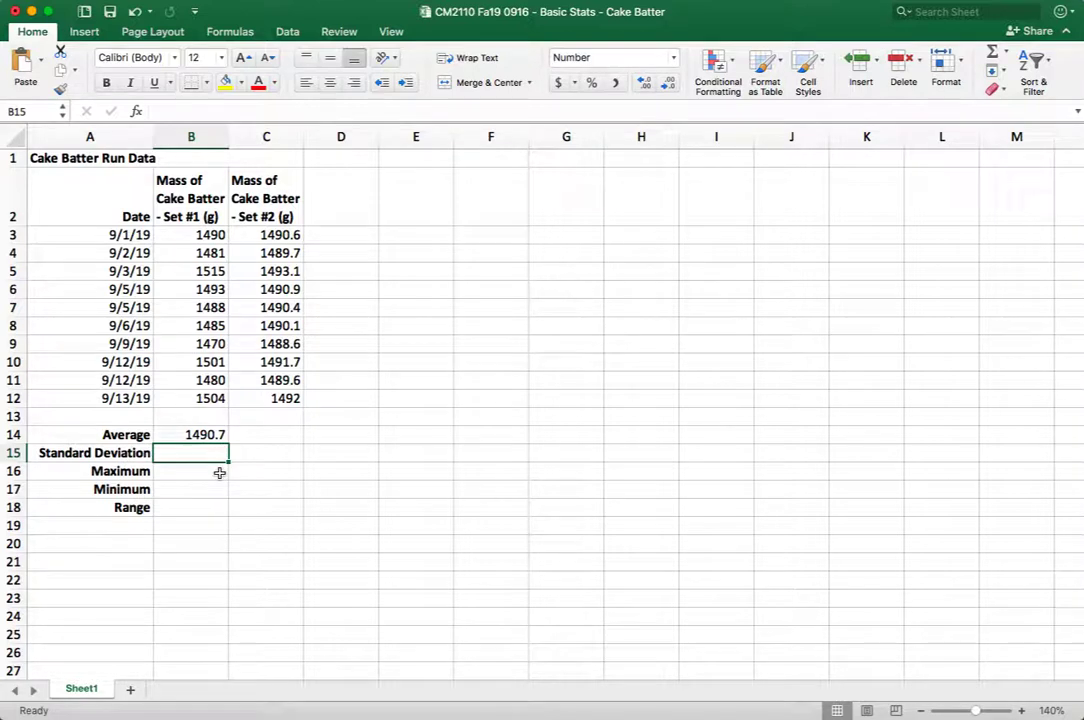
{"action": "type", "text": "=stdev"}
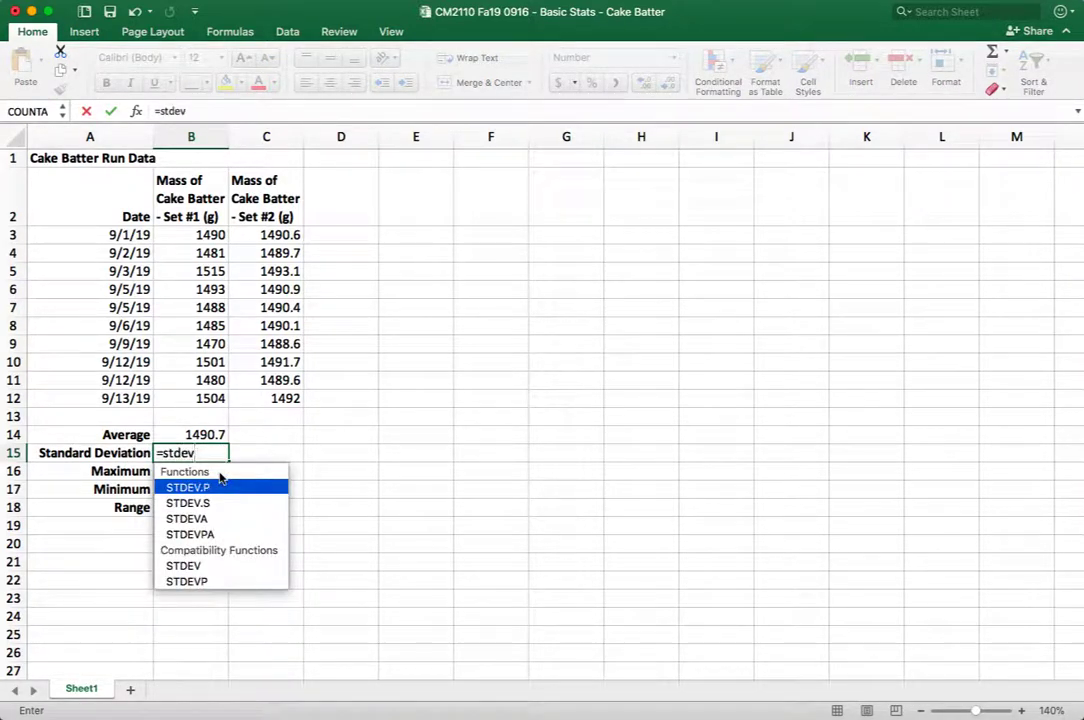
{"action": "type", "text": "("}
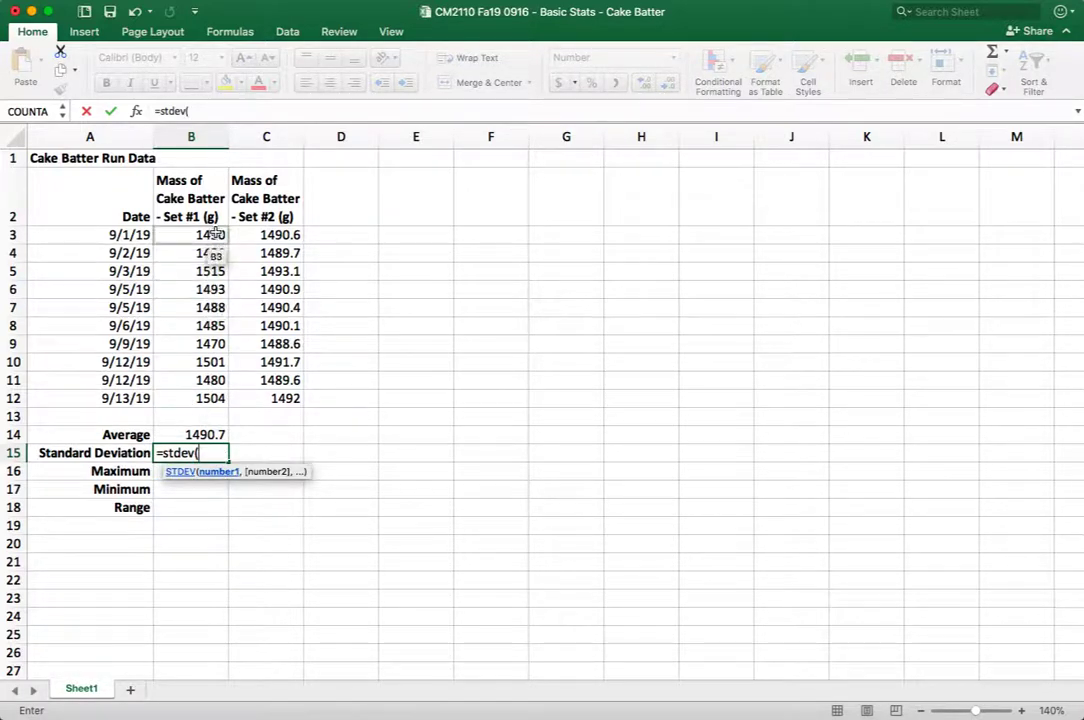
{"action": "left_click_drag", "start_coordinate": [215, 232], "coordinate": [203, 398]}
{"action": "type", "text": ")"}
{"action": "key", "text": "Return"}
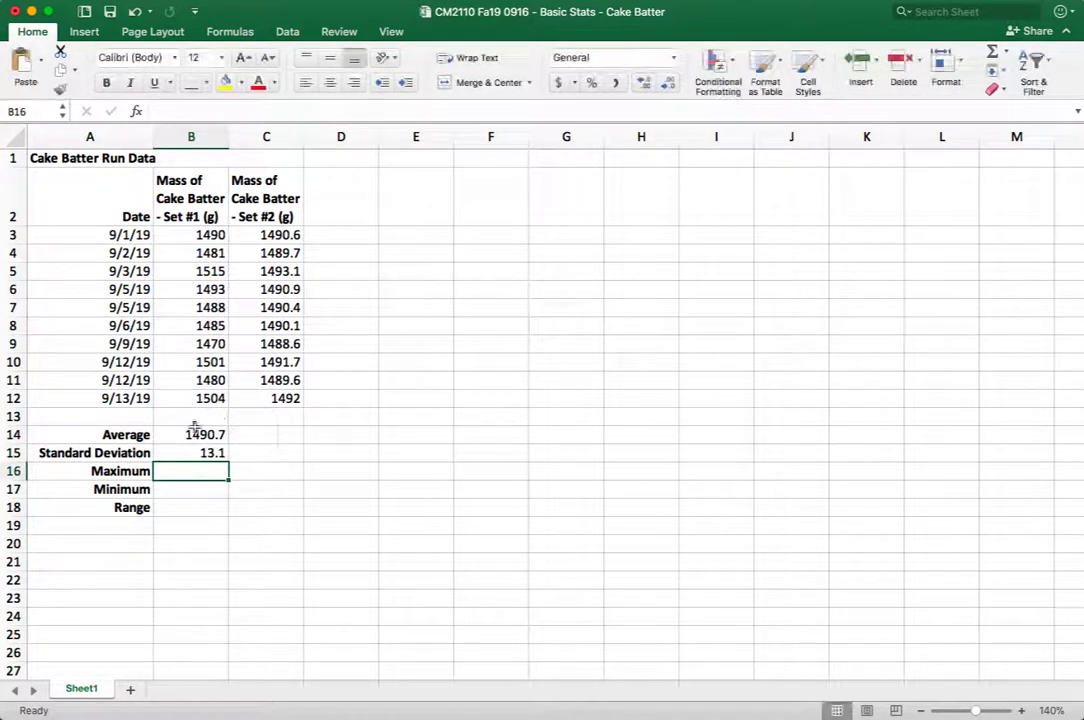
Add =MAX(B3:B12) and =MIN(B3:B12) in B16 and B17, giving 1515 and 1470.
{"action": "type", "text": "=m"}
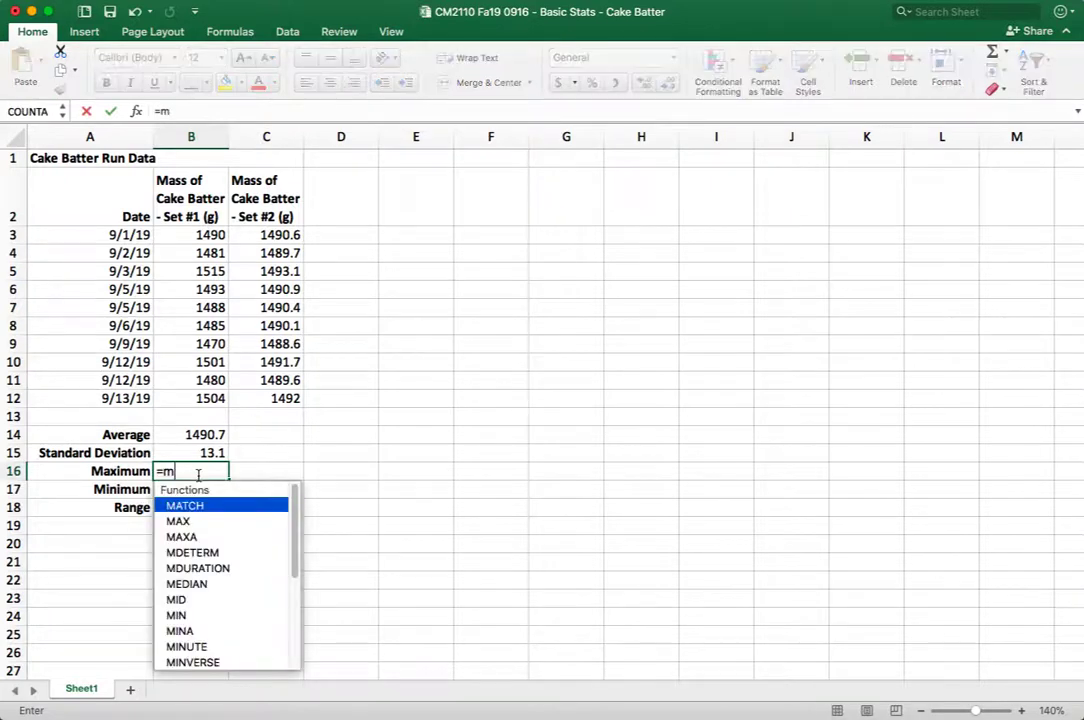
{"action": "type", "text": "ax("}
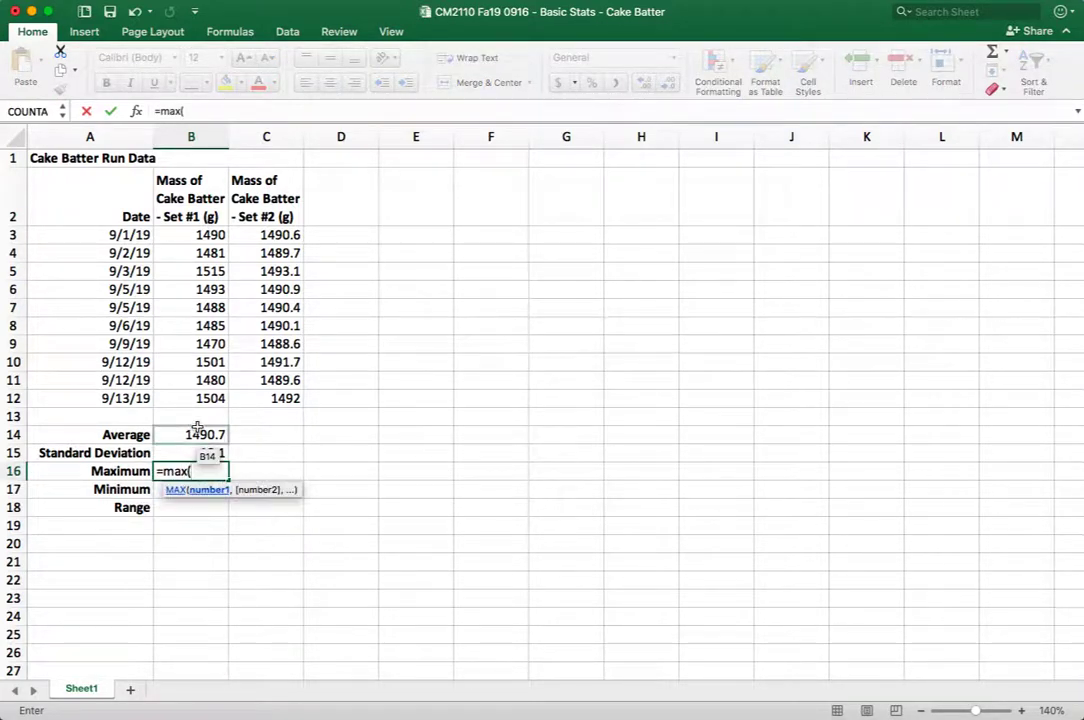
{"action": "left_click_drag", "start_coordinate": [203, 398], "coordinate": [205, 236]}
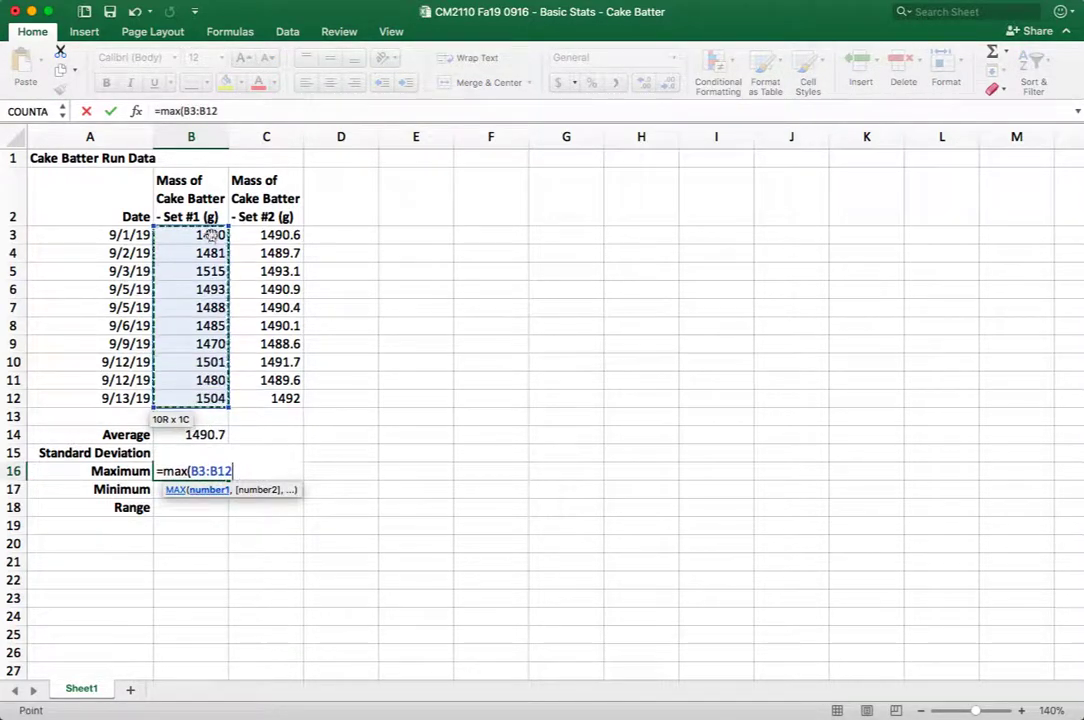
{"action": "type", "text": ")"}
{"action": "key", "text": "Return"}
{"action": "type", "text": "=min("}
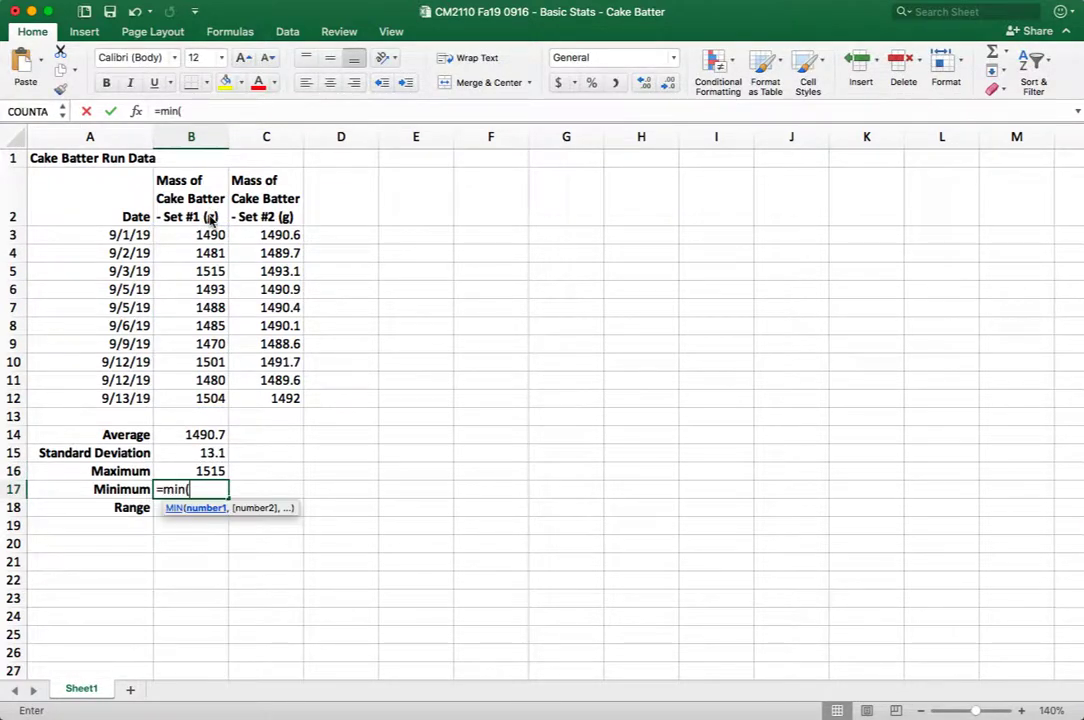
{"action": "left_click_drag", "start_coordinate": [205, 400], "coordinate": [205, 236]}
{"action": "key", "text": "Return"}
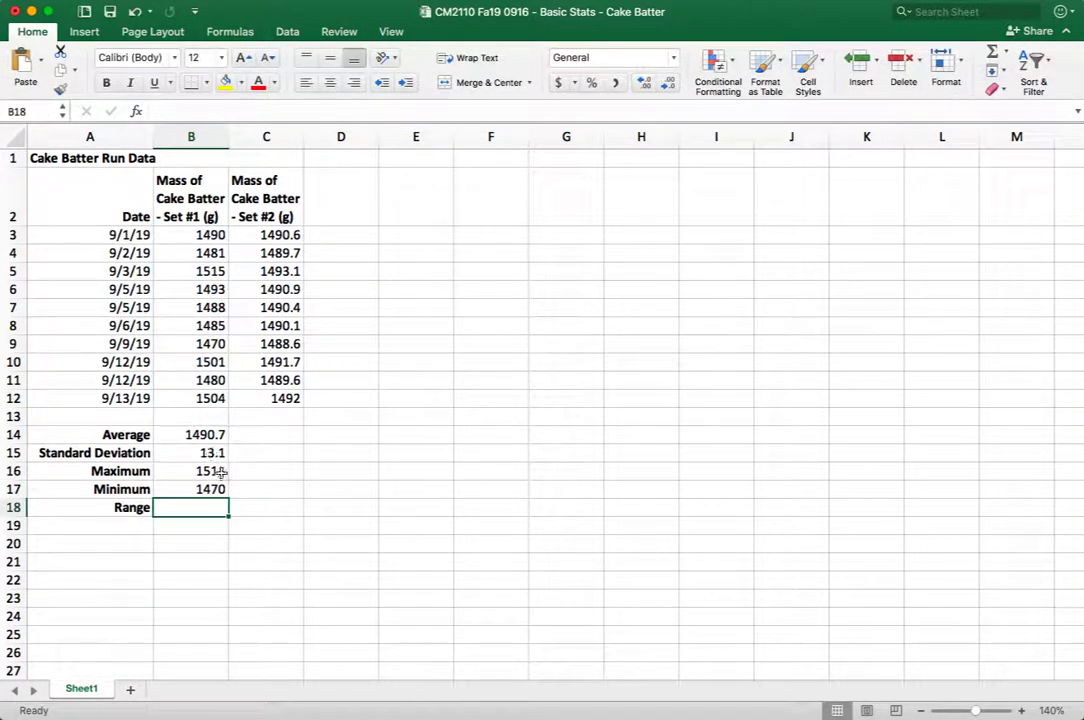
Compute the range as =B16-B17 (45) in B18 and select B14:B18.
{"action": "type", "text": "="}
{"action": "left_click", "coordinate": [220, 471]}
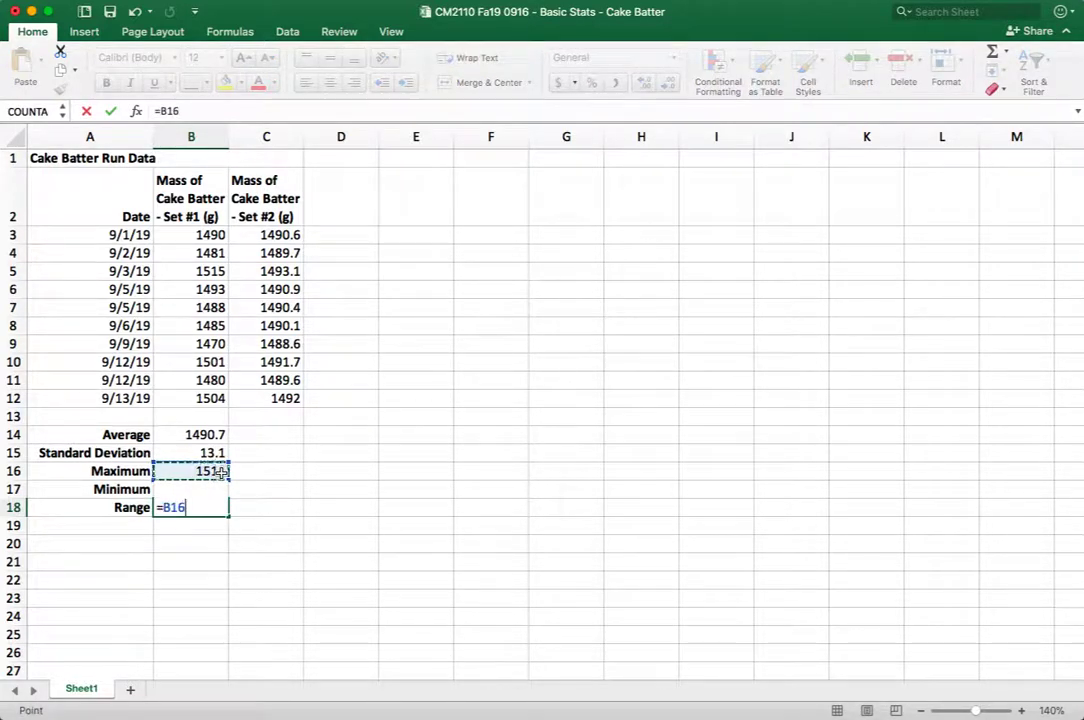
{"action": "type", "text": "-"}
{"action": "left_click", "coordinate": [212, 489]}
{"action": "key", "text": "Return"}
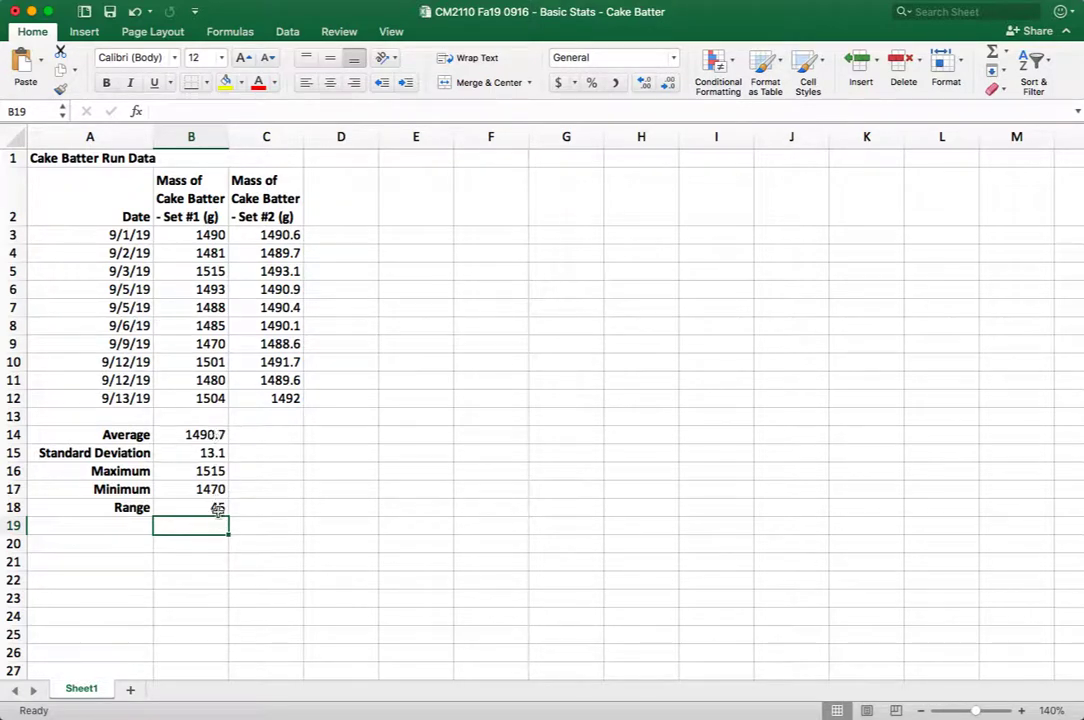
{"action": "left_click_drag", "start_coordinate": [217, 509], "coordinate": [217, 436]}
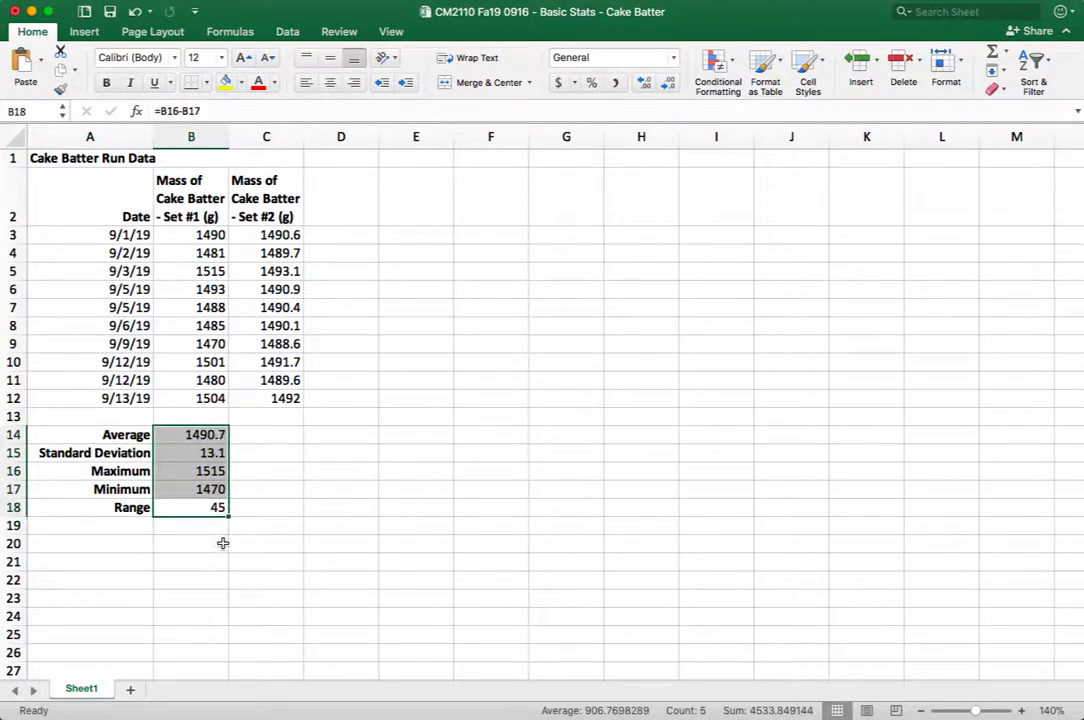
Fill the B14:B18 statistics formulas right into column C for Set #2.
{"action": "left_click", "coordinate": [275, 435]}
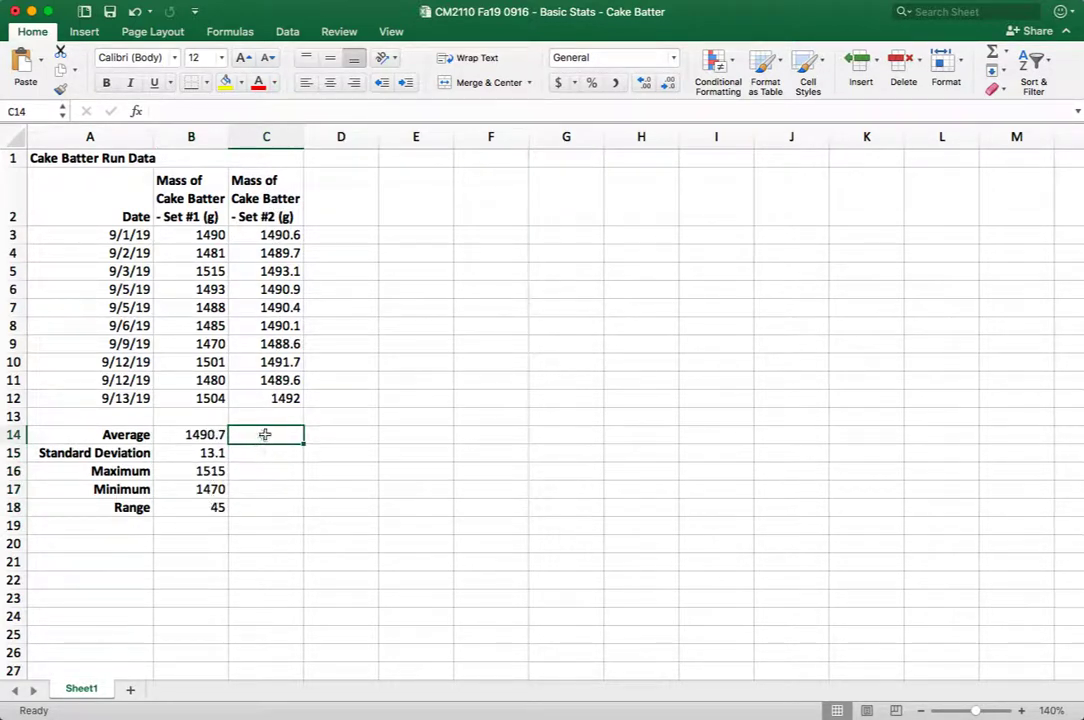
{"action": "left_click_drag", "start_coordinate": [213, 508], "coordinate": [208, 436]}
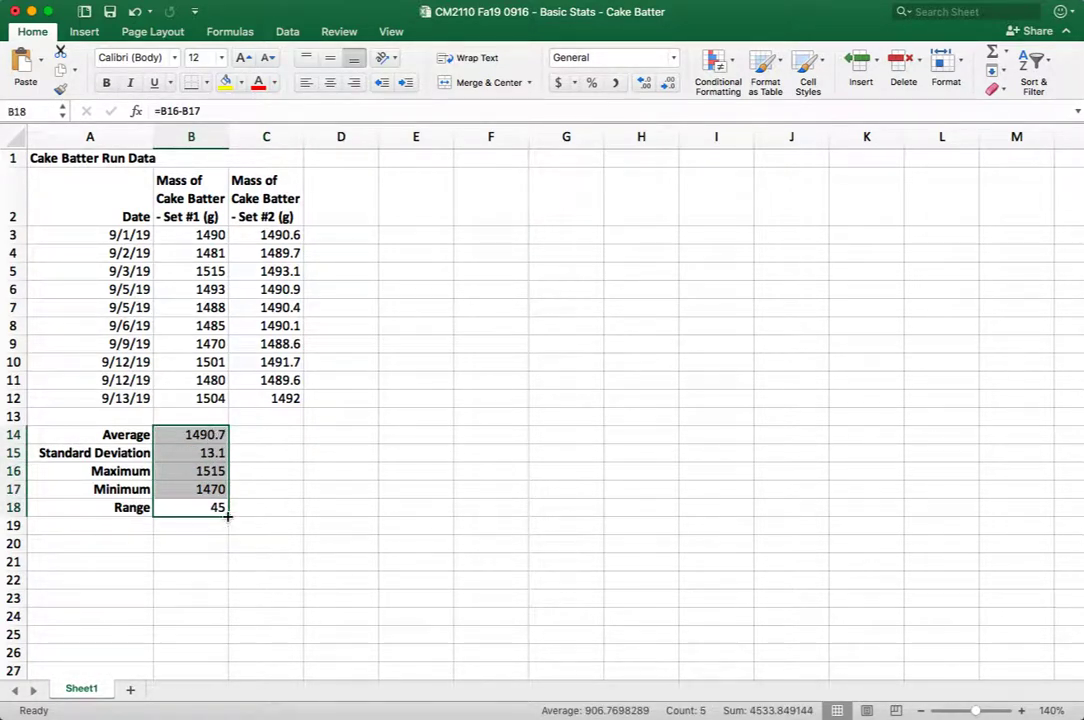
{"action": "left_click_drag", "start_coordinate": [227, 517], "coordinate": [299, 516]}
{"action": "left_click", "coordinate": [281, 556]}
Verify the Set #2 average and range formulas in C14 and C18 reference column C.
{"action": "left_click", "coordinate": [216, 438]}
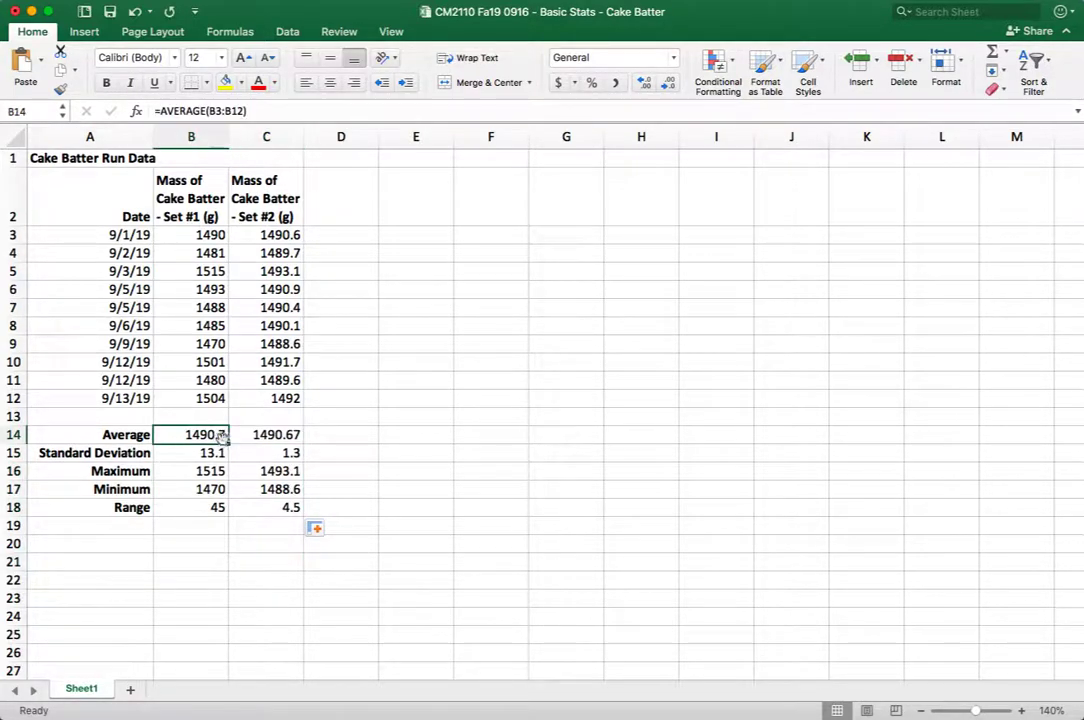
{"action": "left_click", "coordinate": [245, 438]}
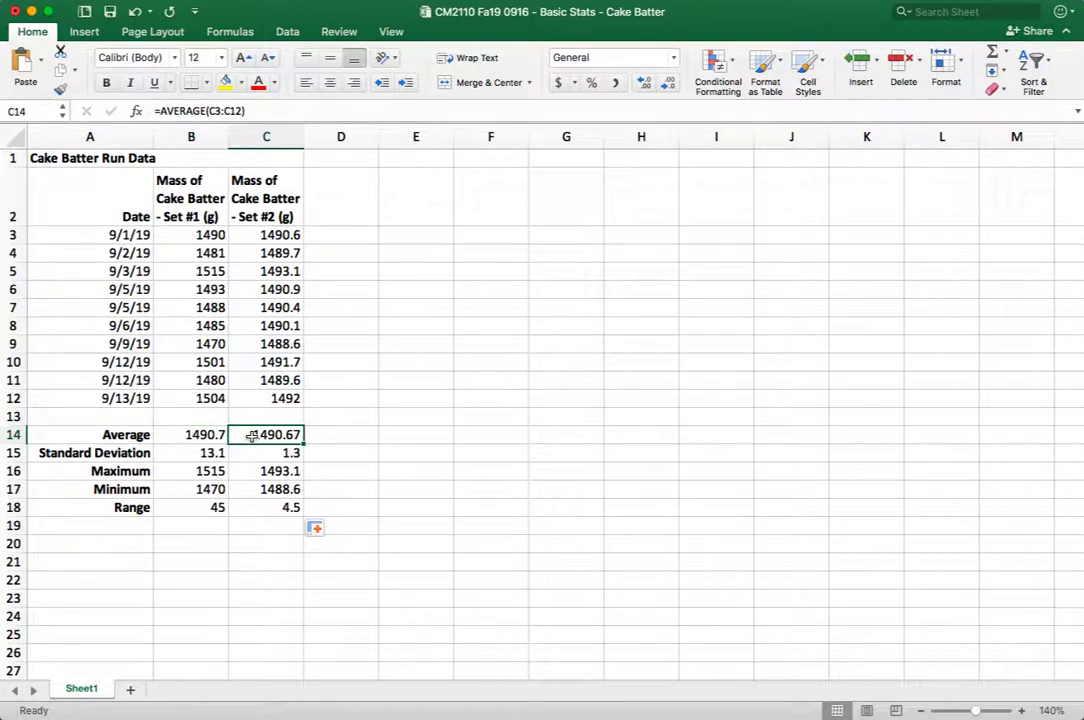
{"action": "double_click", "coordinate": [251, 437]}
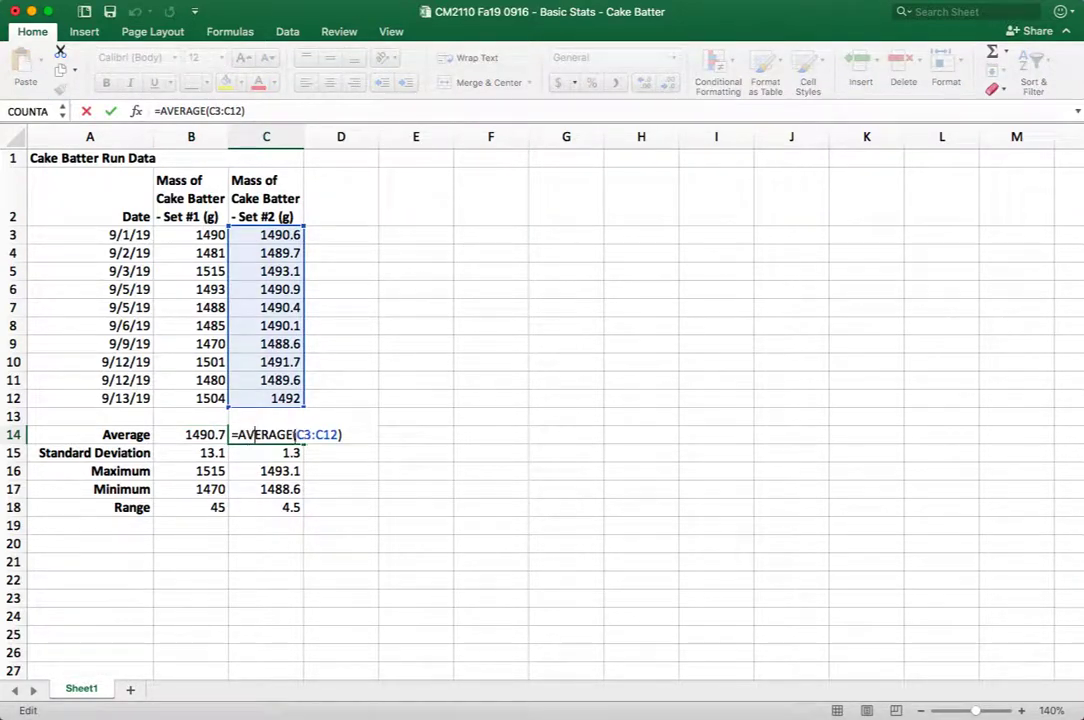
{"action": "left_click_drag", "start_coordinate": [296, 434], "coordinate": [338, 436]}
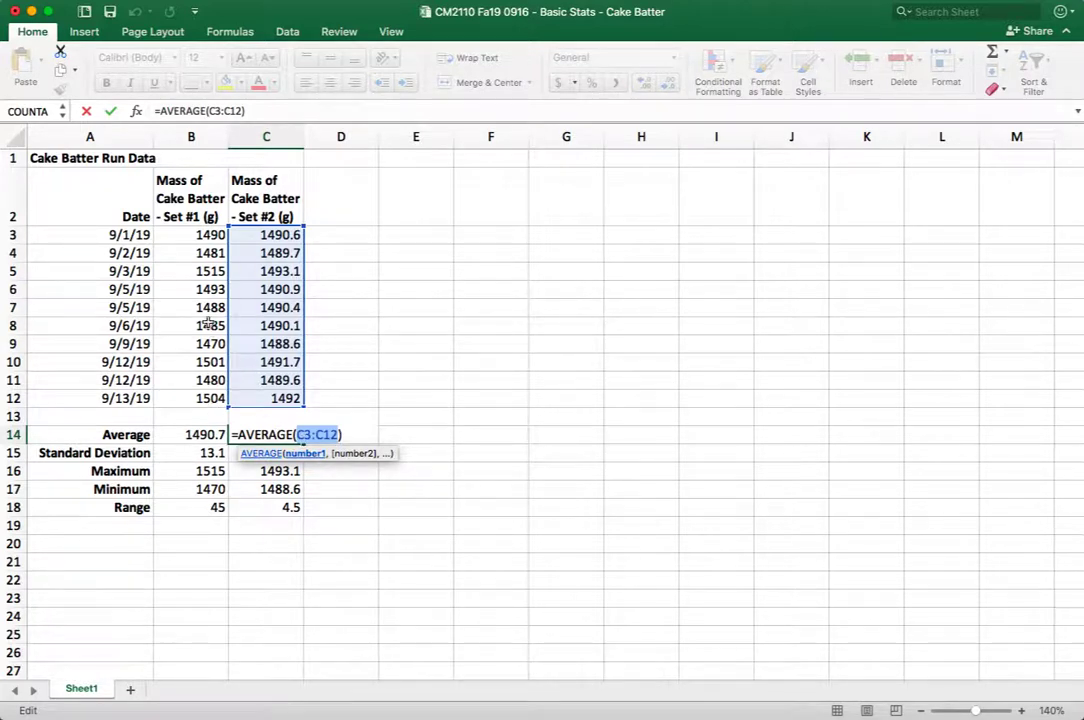
{"action": "key", "text": "Return"}
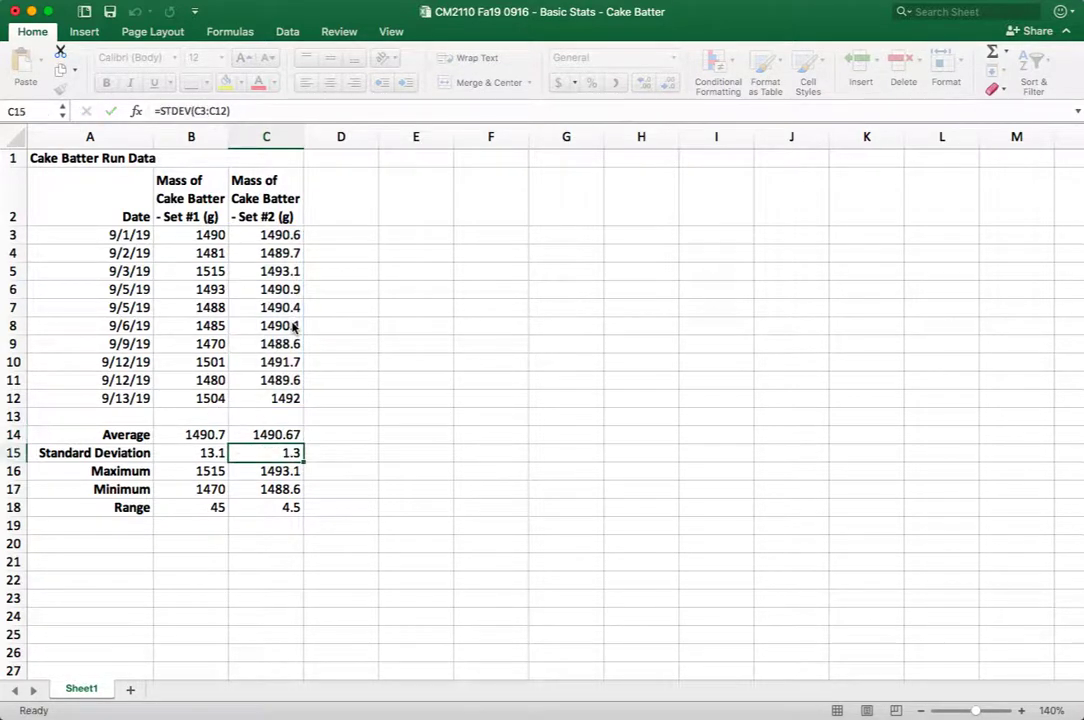
{"action": "left_click", "coordinate": [285, 434]}
{"action": "left_click", "coordinate": [266, 507]}
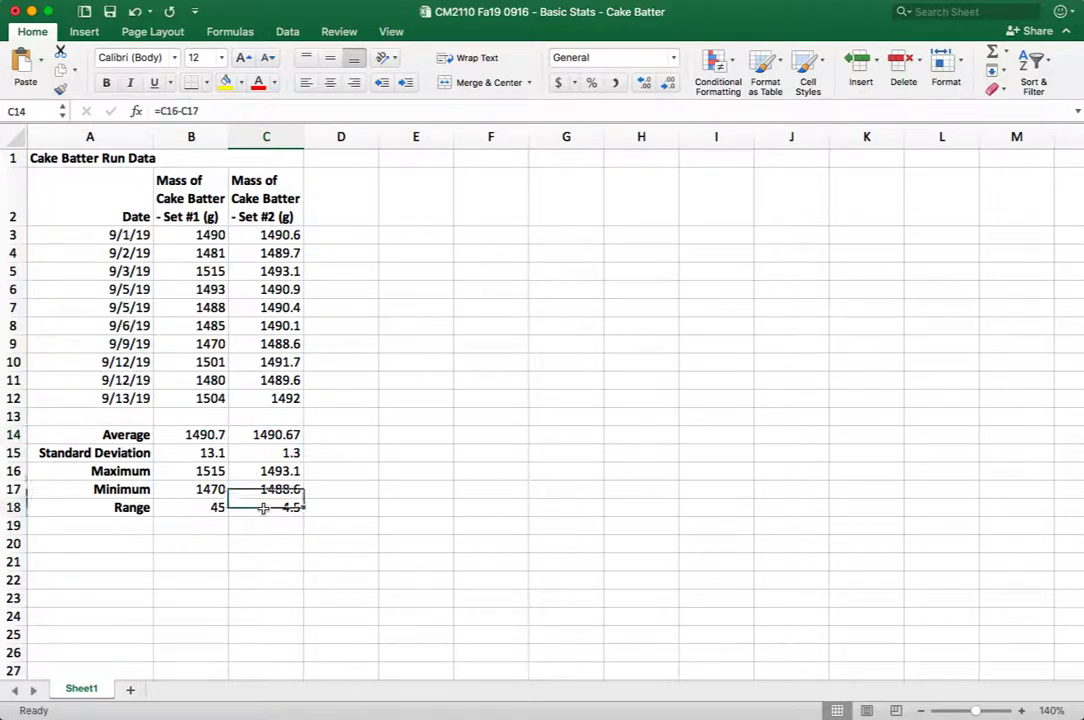
{"action": "double_click", "coordinate": [266, 507]}
{"action": "key", "text": "Return"}
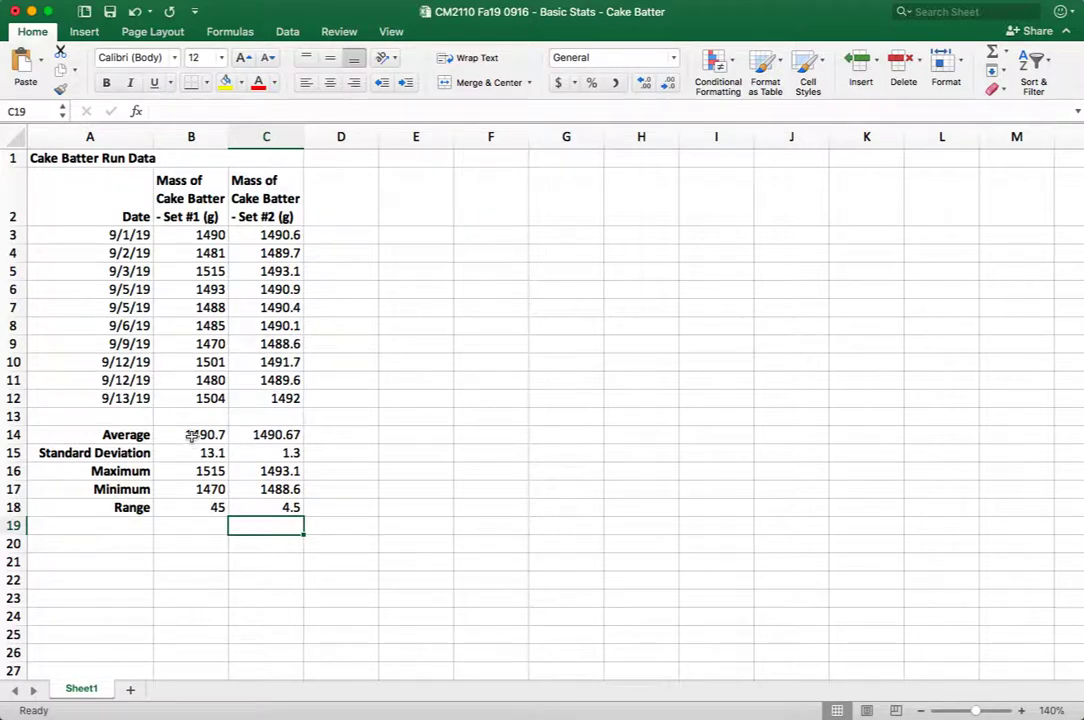
Compare the Set #1 and Set #2 average and standard deviation formulas.
{"action": "left_click_drag", "start_coordinate": [190, 435], "coordinate": [245, 435]}
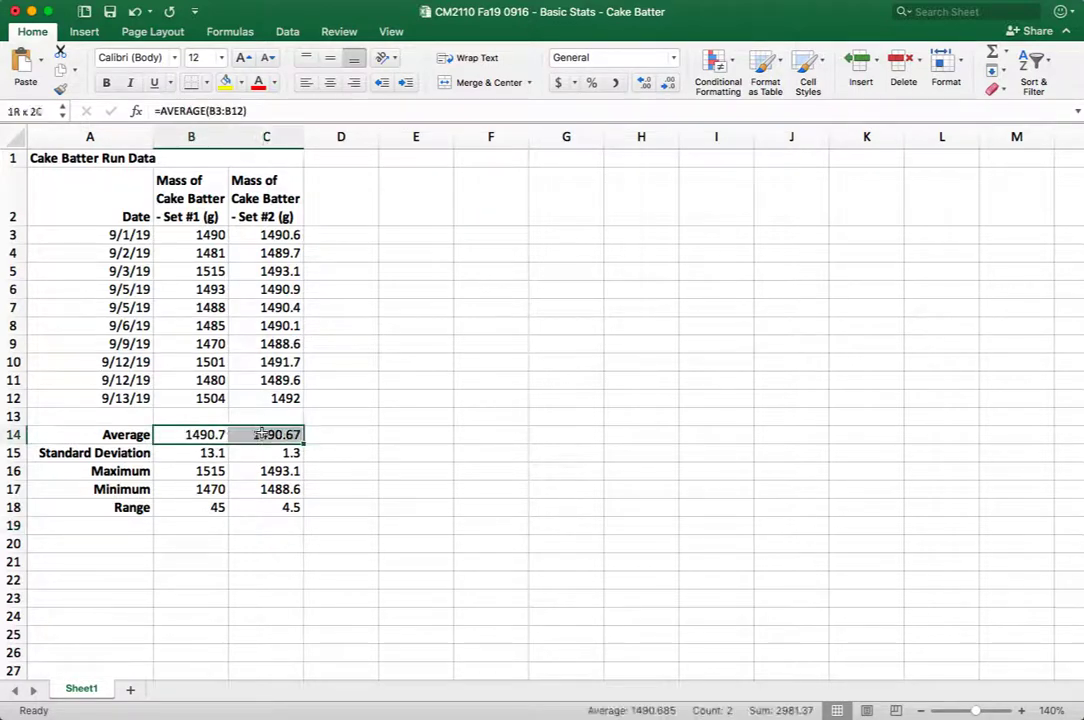
{"action": "left_click", "coordinate": [213, 453]}
{"action": "left_click", "coordinate": [242, 452]}
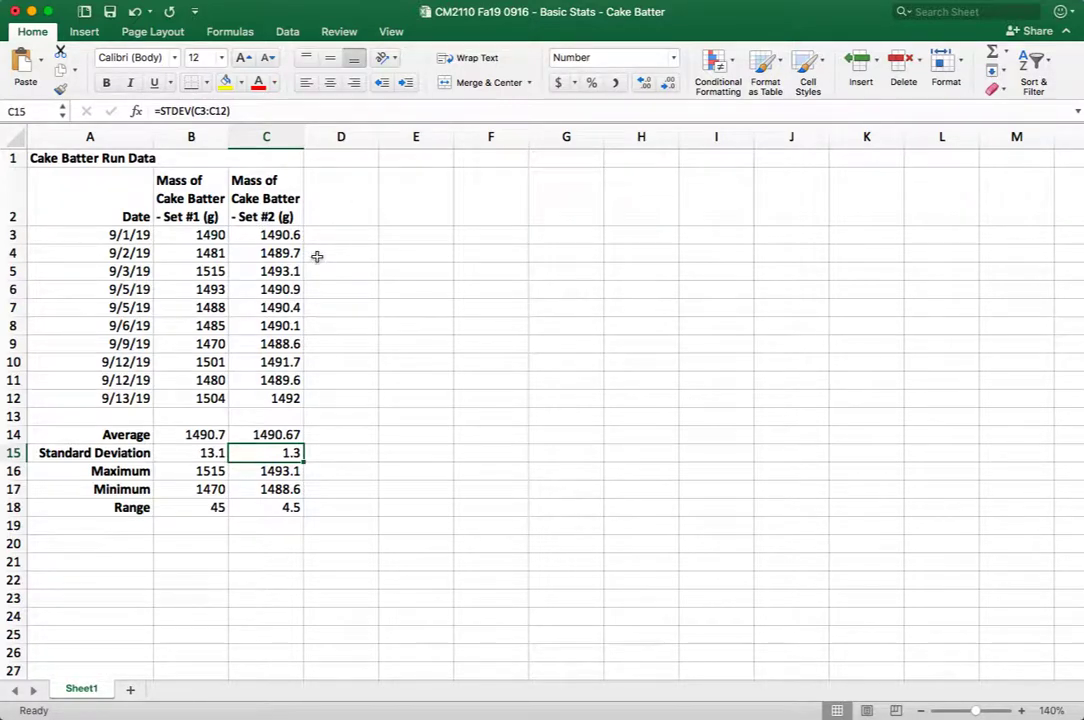
{"action": "scroll", "coordinate": [317, 254], "scroll_direction": "right", "scroll_amount": 1}
{"action": "scroll", "coordinate": [317, 254], "scroll_direction": "left", "scroll_amount": 1}
Insert a clustered column chart of the B14:C14 averages and select its data series.
{"action": "left_click_drag", "start_coordinate": [260, 434], "coordinate": [205, 435]}
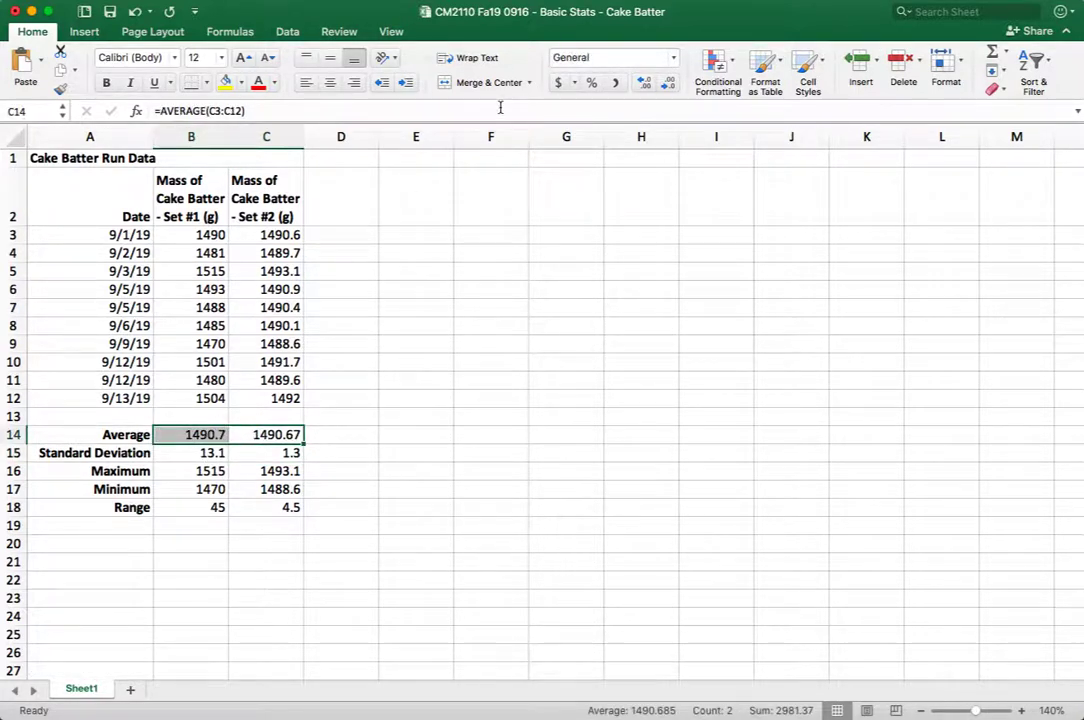
{"action": "left_click", "coordinate": [86, 32]}
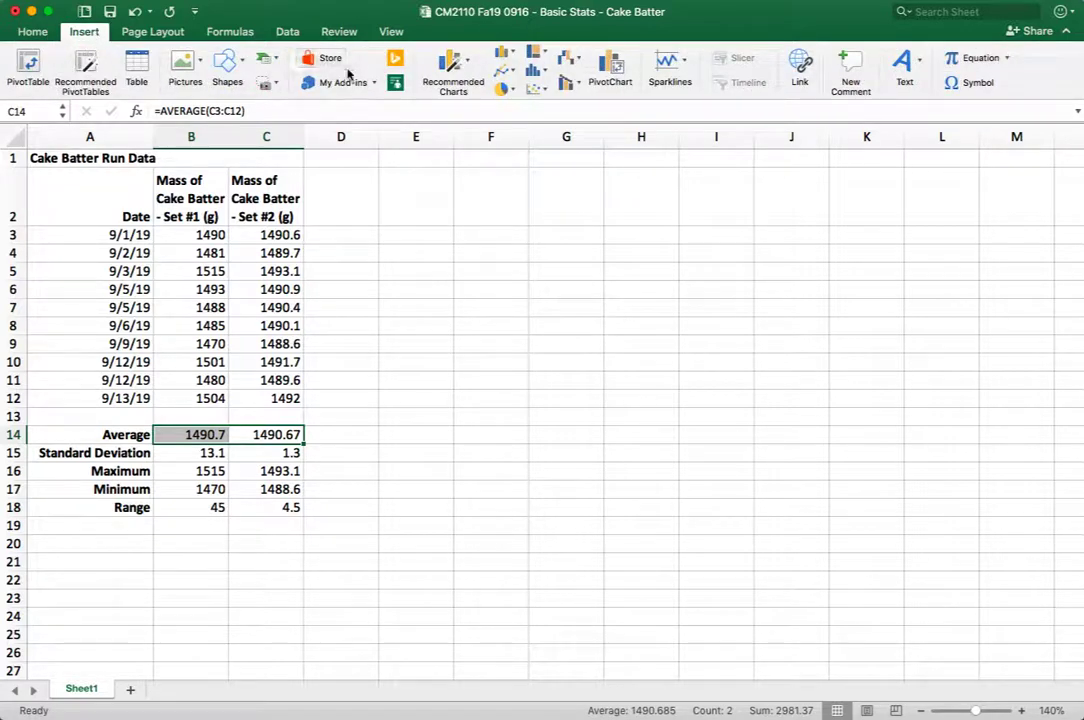
{"action": "left_click", "coordinate": [509, 55]}
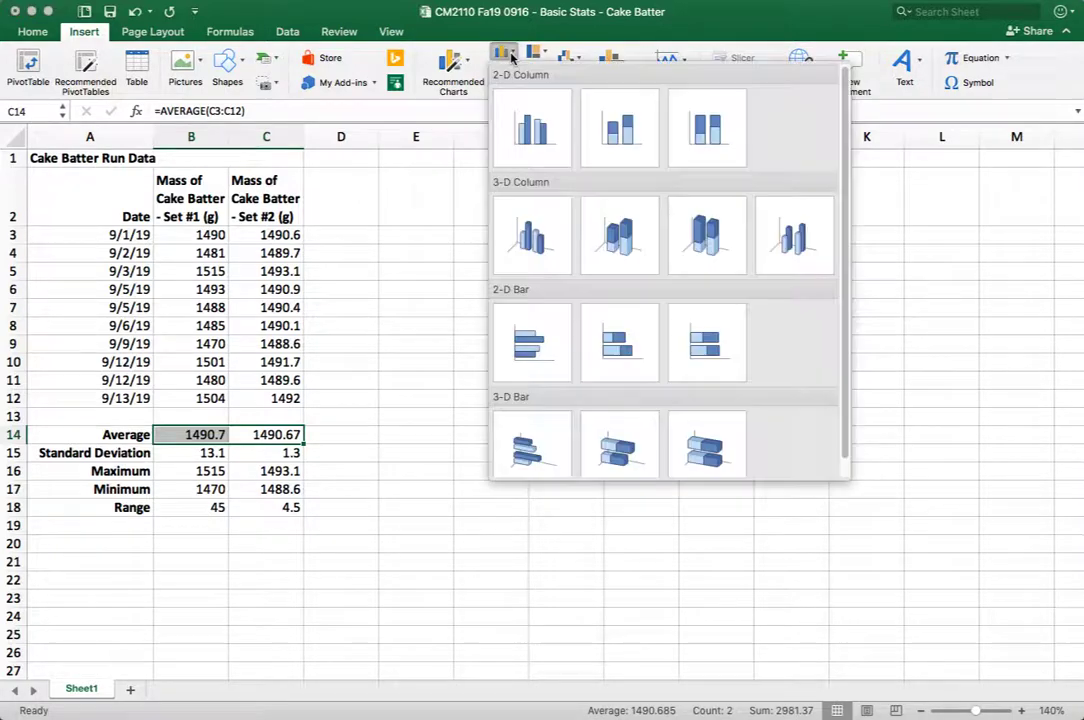
{"action": "left_click", "coordinate": [514, 150]}
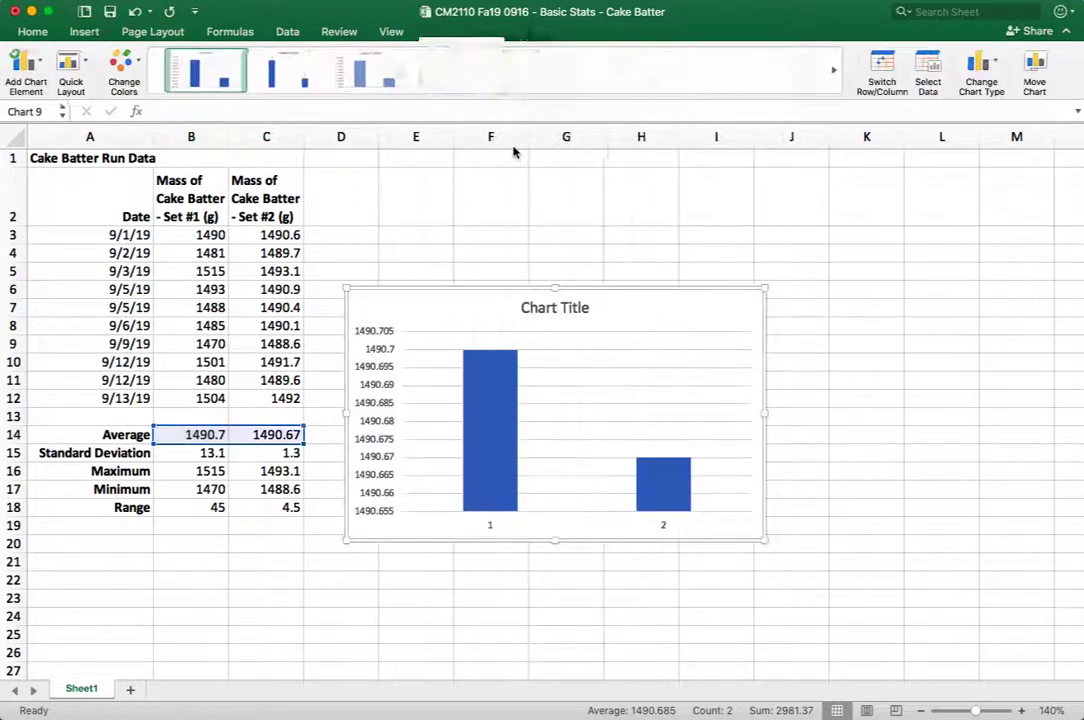
{"action": "left_click", "coordinate": [496, 467]}
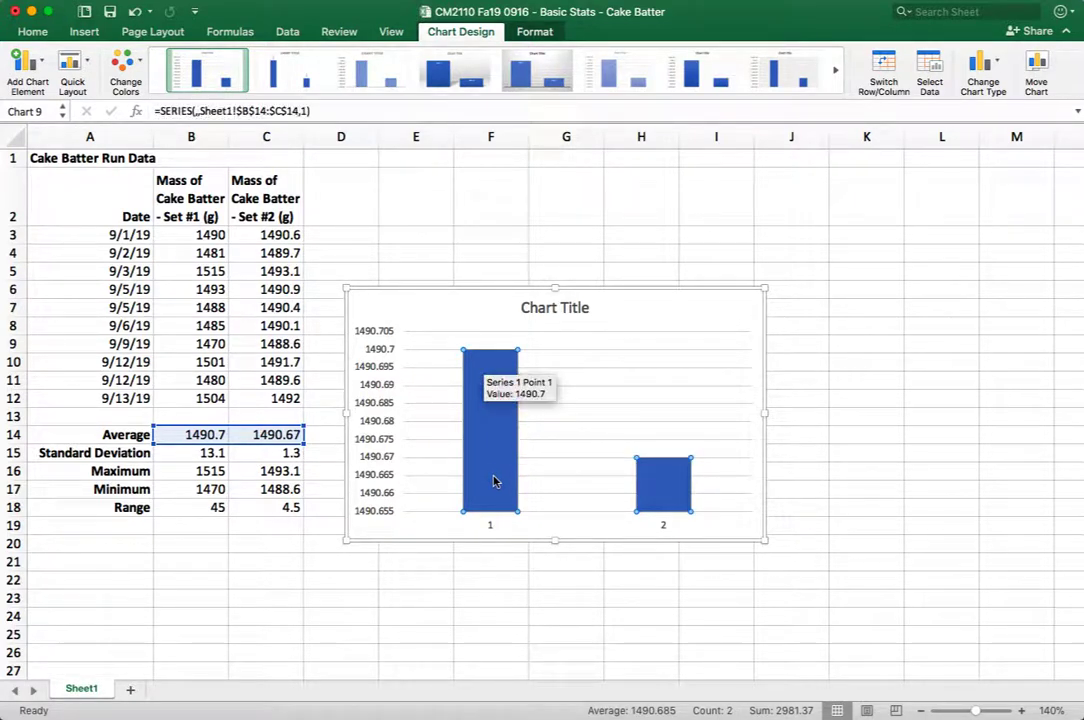
Open More Error Bars Options and choose a Custom error amount.
{"action": "left_click", "coordinate": [42, 67]}
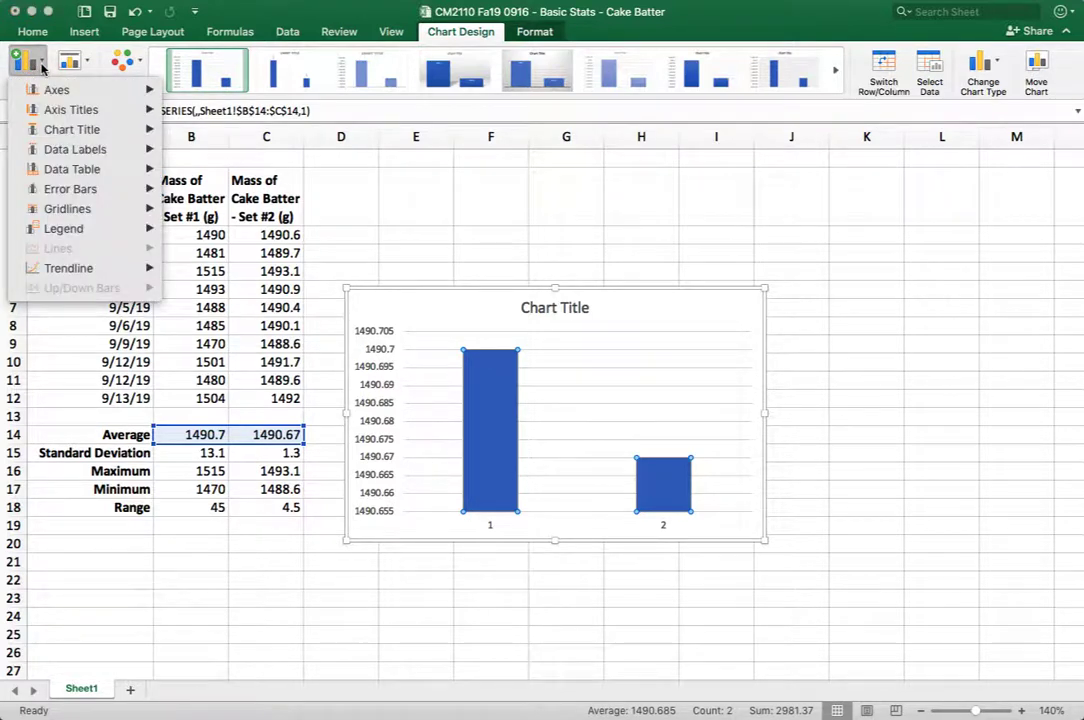
{"action": "mouse_move", "coordinate": [45, 96]}
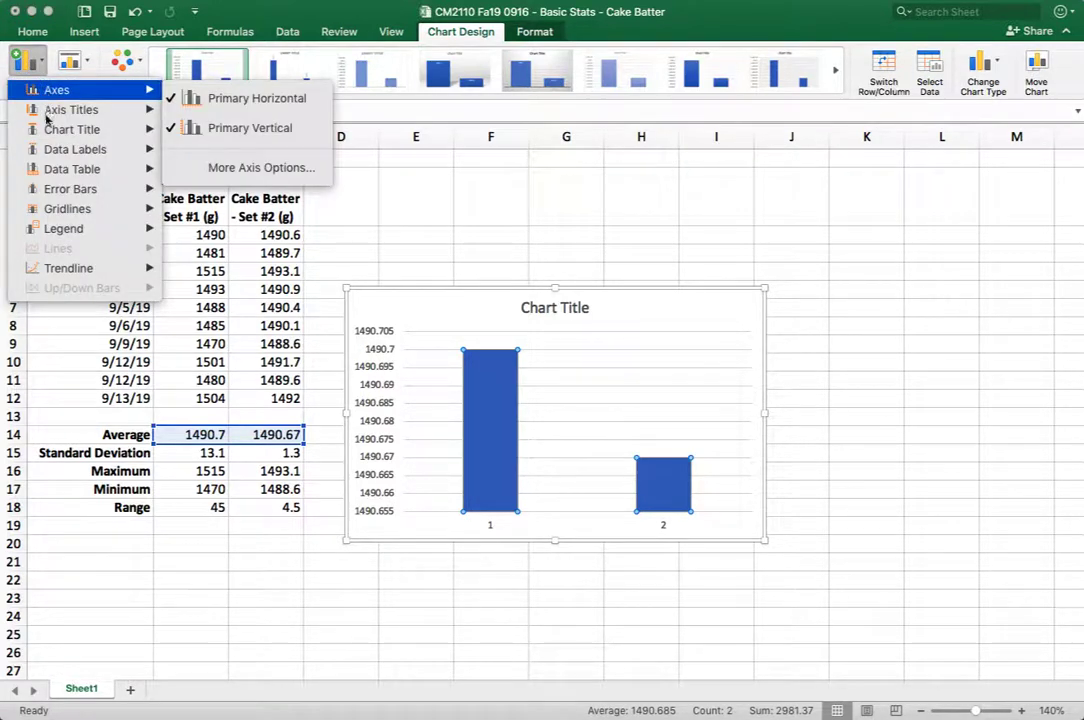
{"action": "mouse_move", "coordinate": [47, 135]}
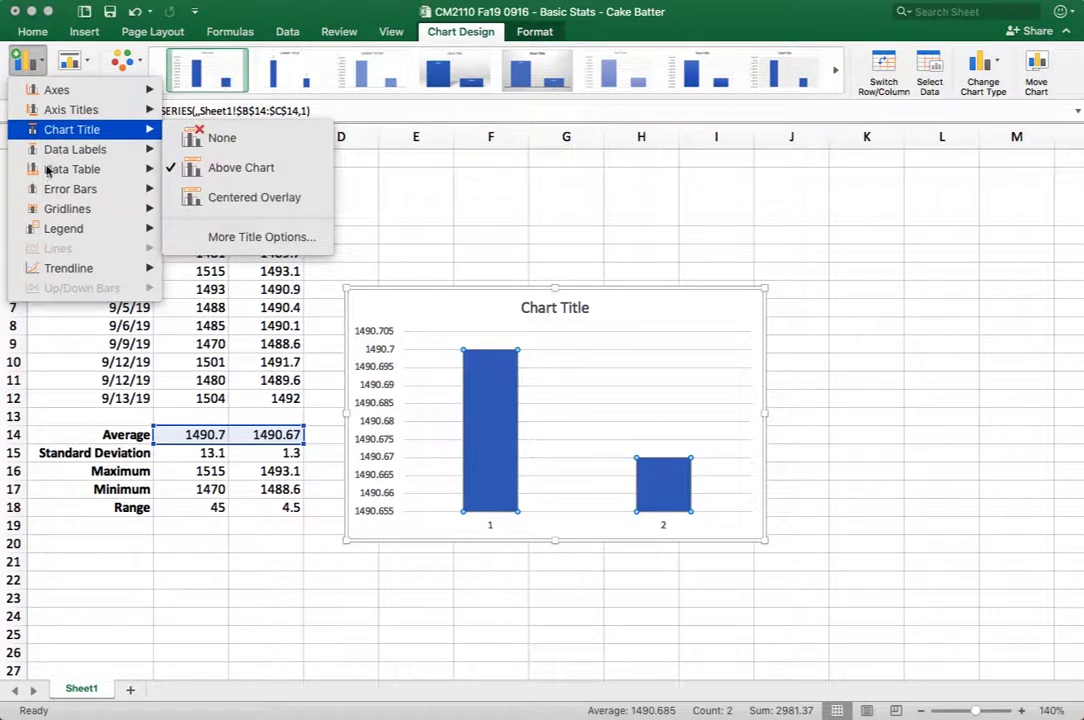
{"action": "left_click", "coordinate": [40, 52]}
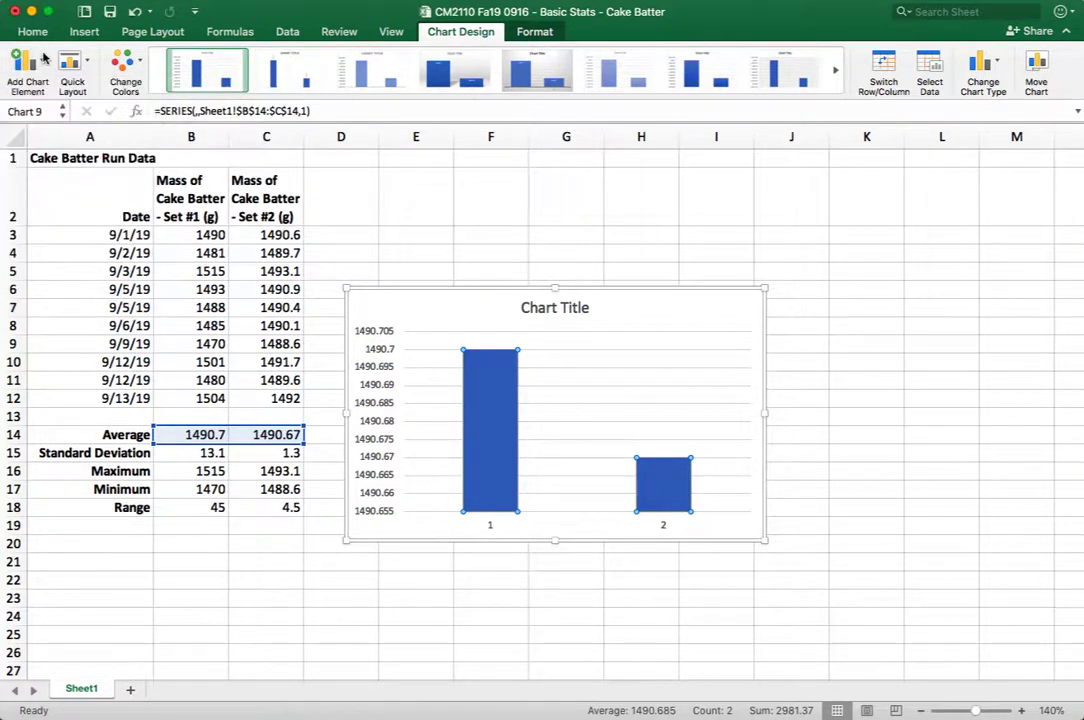
{"action": "left_click", "coordinate": [28, 60]}
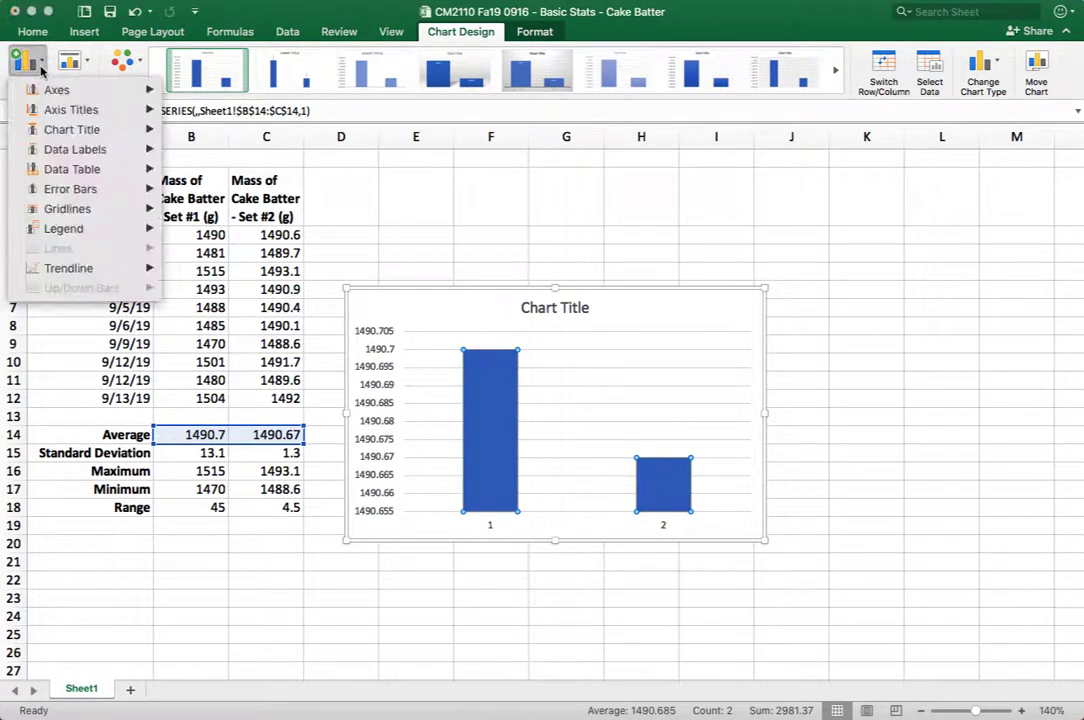
{"action": "mouse_move", "coordinate": [58, 188]}
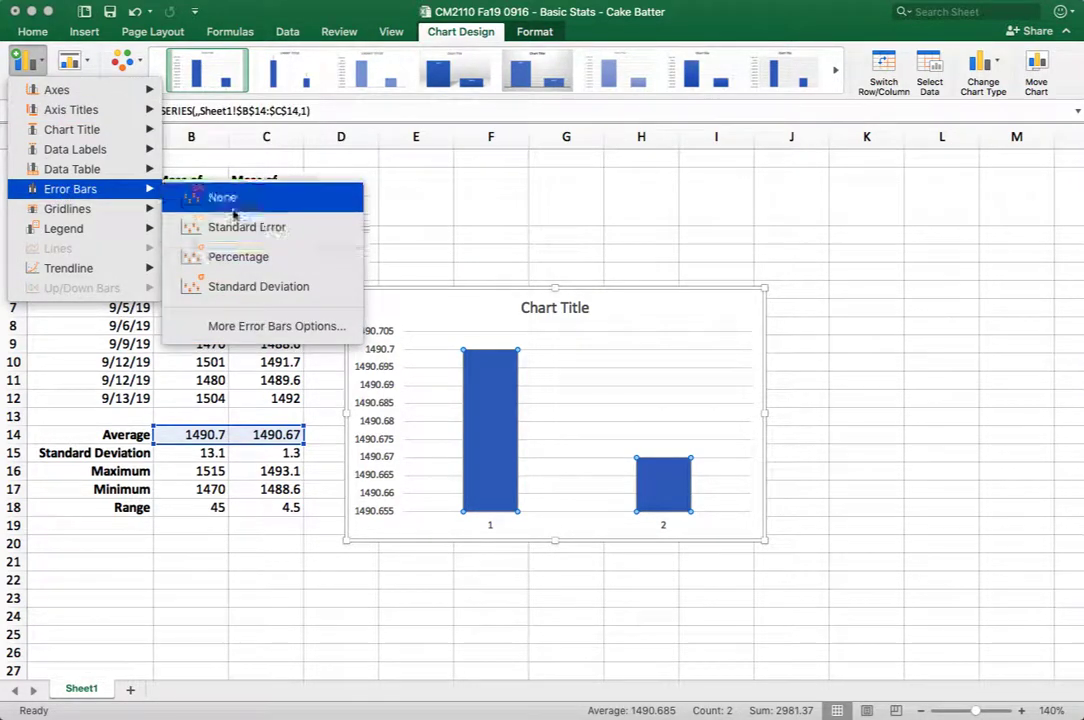
{"action": "left_click", "coordinate": [233, 328]}
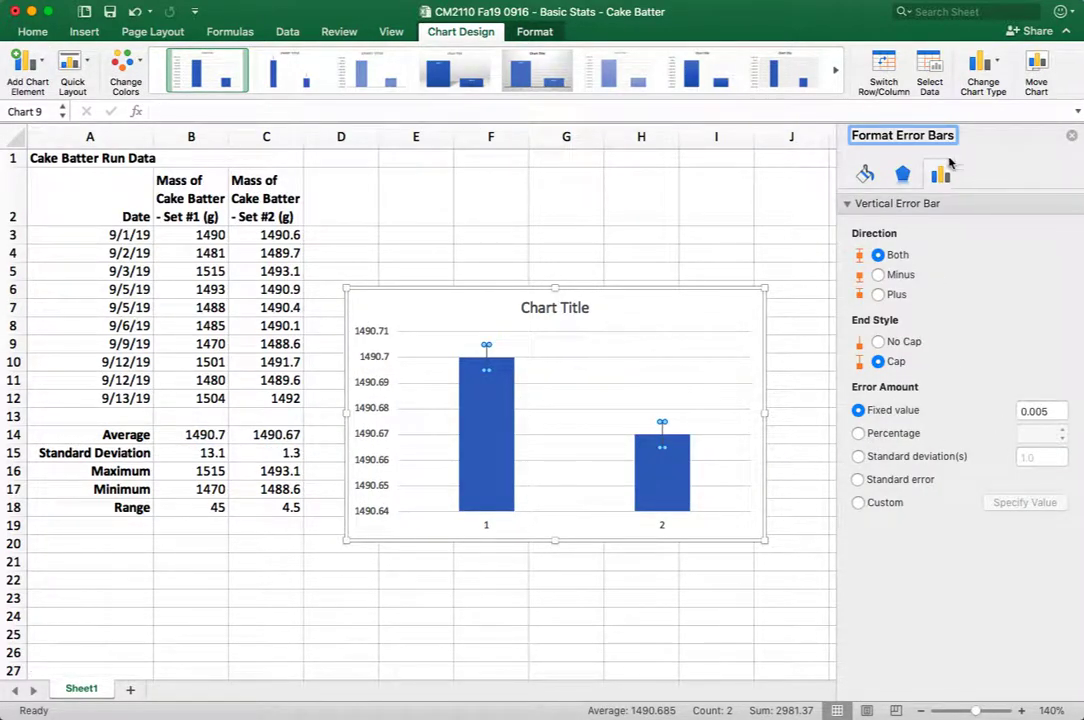
{"action": "left_click", "coordinate": [859, 503]}
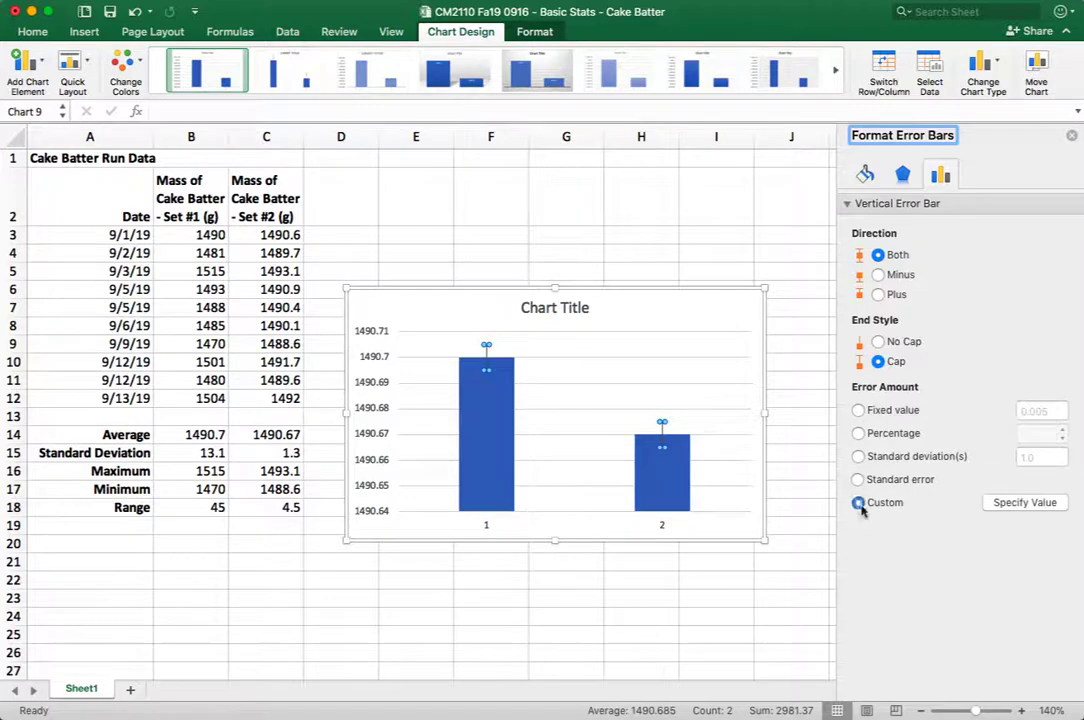
{"action": "left_click", "coordinate": [1052, 504]}
Set both positive and negative error values to B15:C15 and confirm.
{"action": "left_click", "coordinate": [704, 244]}
{"action": "left_click", "coordinate": [207, 453]}
{"action": "left_click_drag", "start_coordinate": [207, 453], "coordinate": [264, 453]}
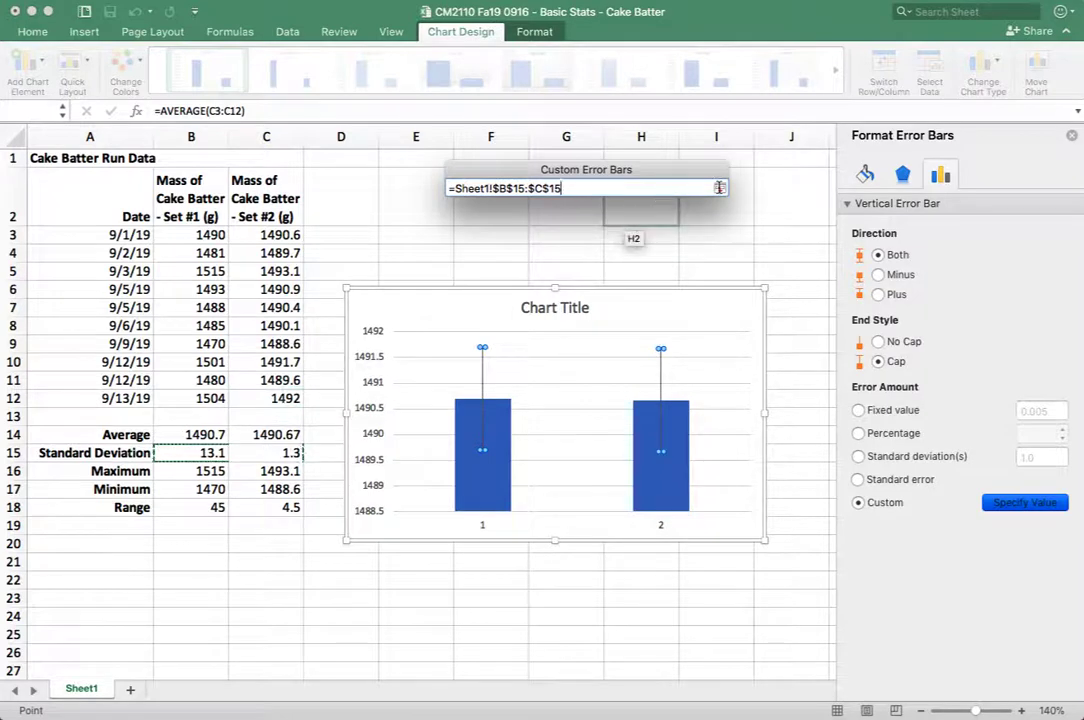
{"action": "left_click", "coordinate": [719, 187]}
{"action": "left_click", "coordinate": [704, 289]}
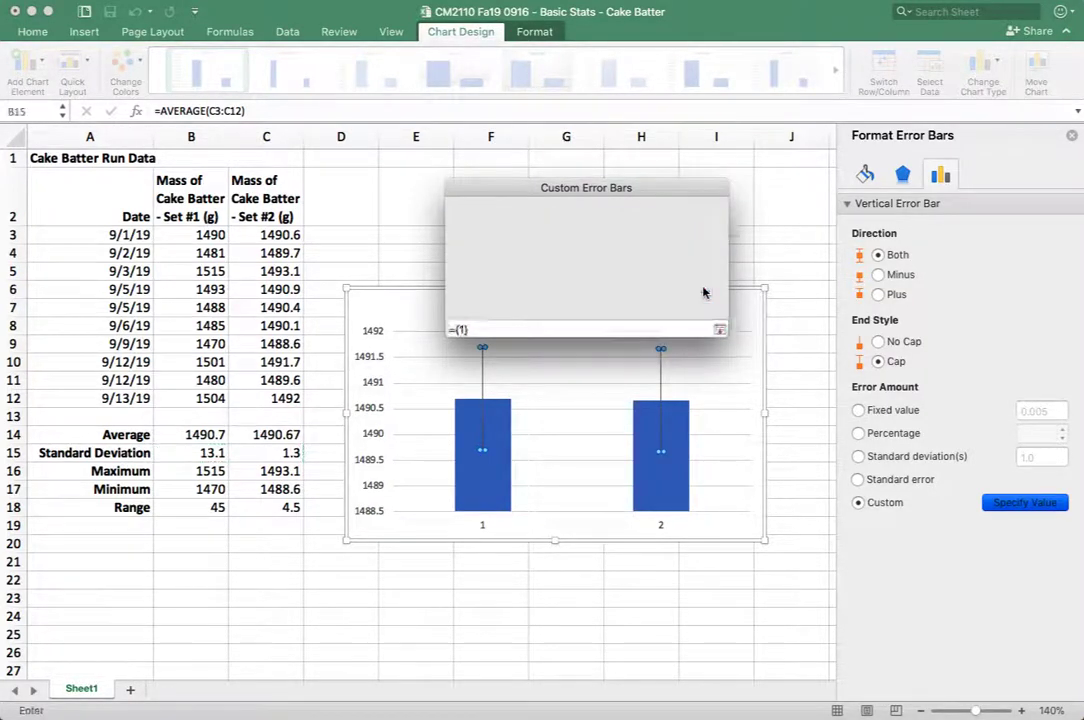
{"action": "left_click_drag", "start_coordinate": [207, 453], "coordinate": [266, 453]}
{"action": "left_click", "coordinate": [719, 188]}
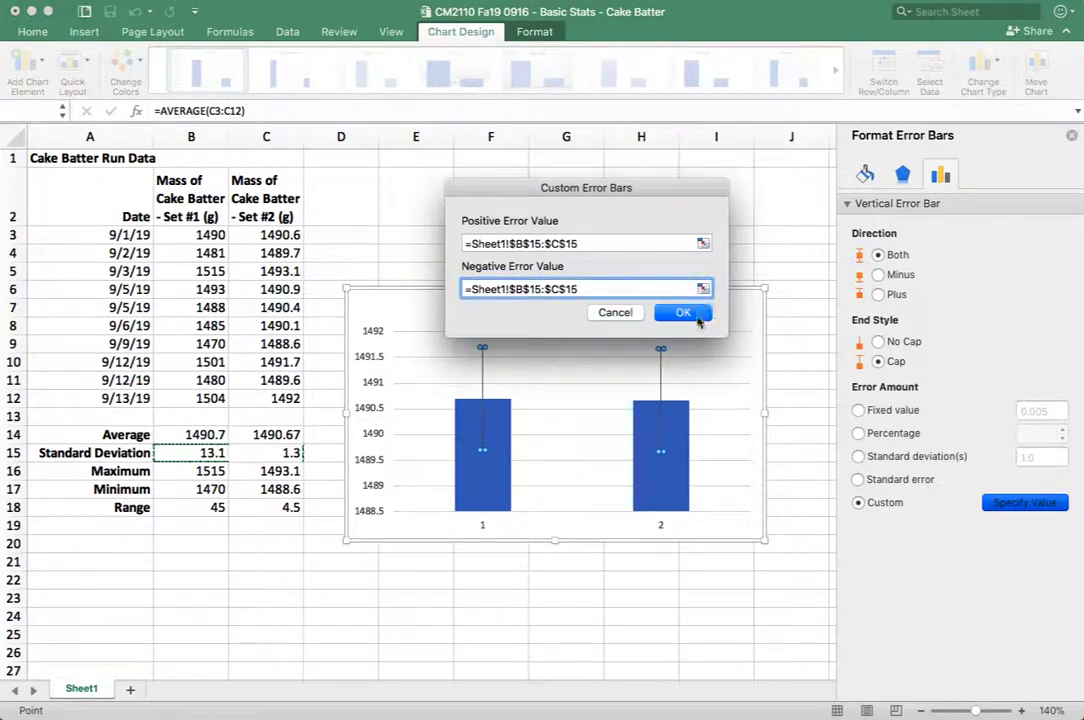
{"action": "left_click", "coordinate": [683, 313]}
{"action": "left_click", "coordinate": [779, 416]}
{"action": "key", "text": "Escape"}
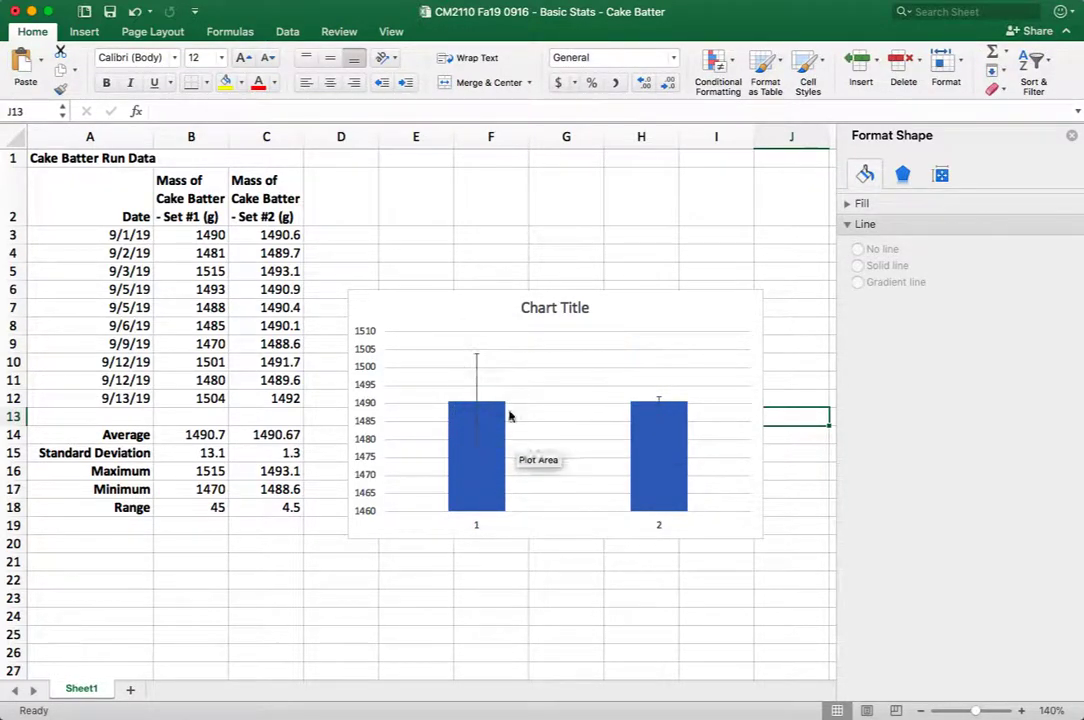
Set the vertical axis minimum bound to 0 so it spans 0–1600.
{"action": "left_click", "coordinate": [366, 460]}
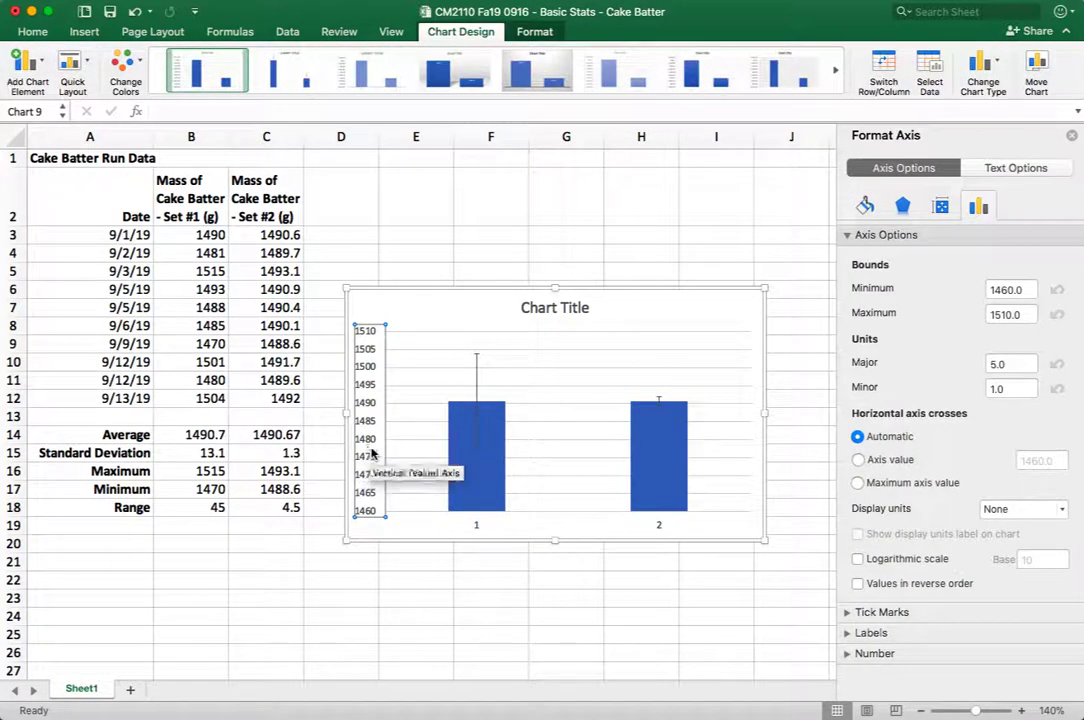
{"action": "double_click", "coordinate": [1008, 289]}
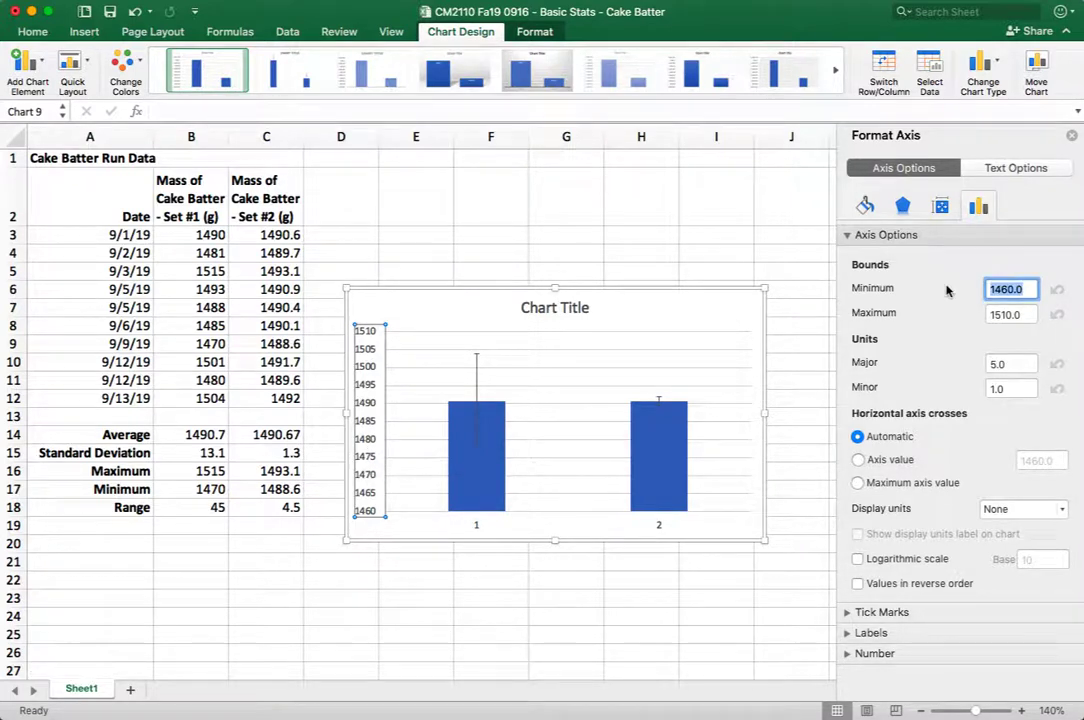
{"action": "type", "text": "0"}
{"action": "key", "text": "Return"}
{"action": "left_click", "coordinate": [633, 664]}
Move the chart slightly up and to the right.
{"action": "mouse_move", "coordinate": [472, 407]}
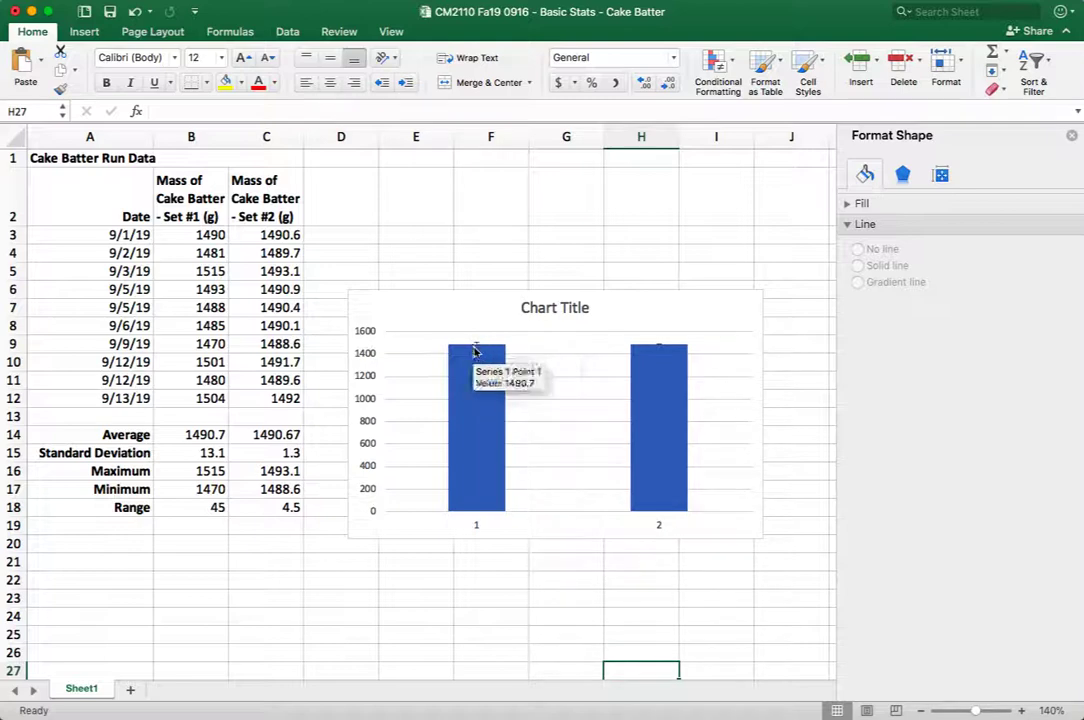
{"action": "left_click", "coordinate": [665, 304]}
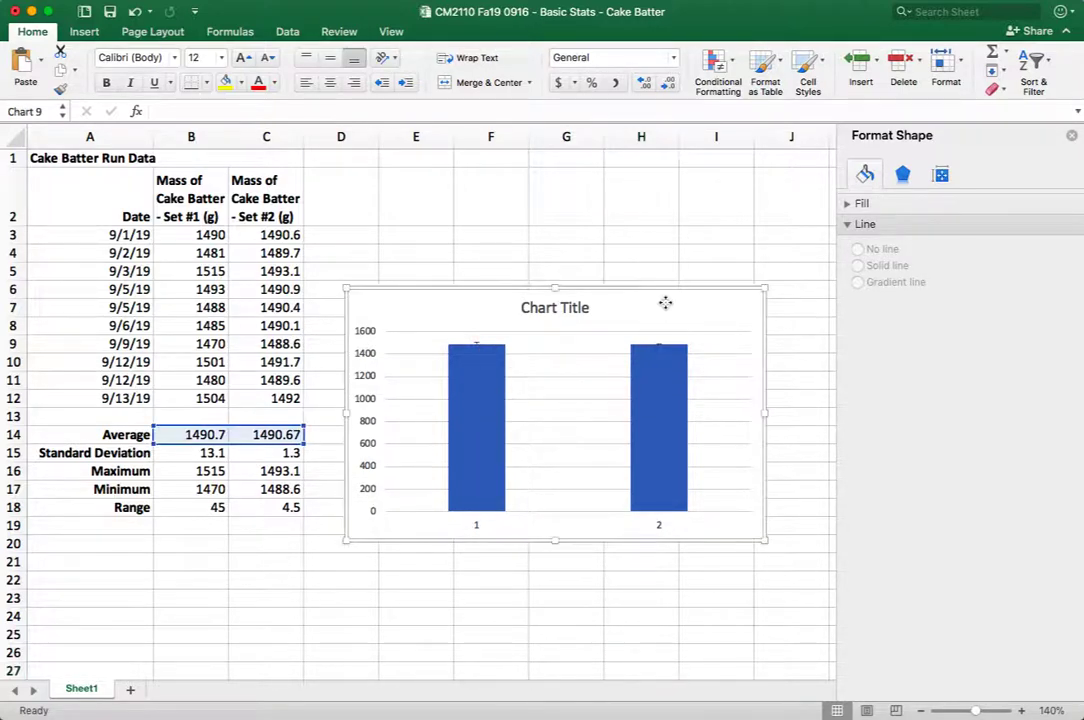
{"action": "left_click_drag", "start_coordinate": [650, 320], "coordinate": [680, 296]}
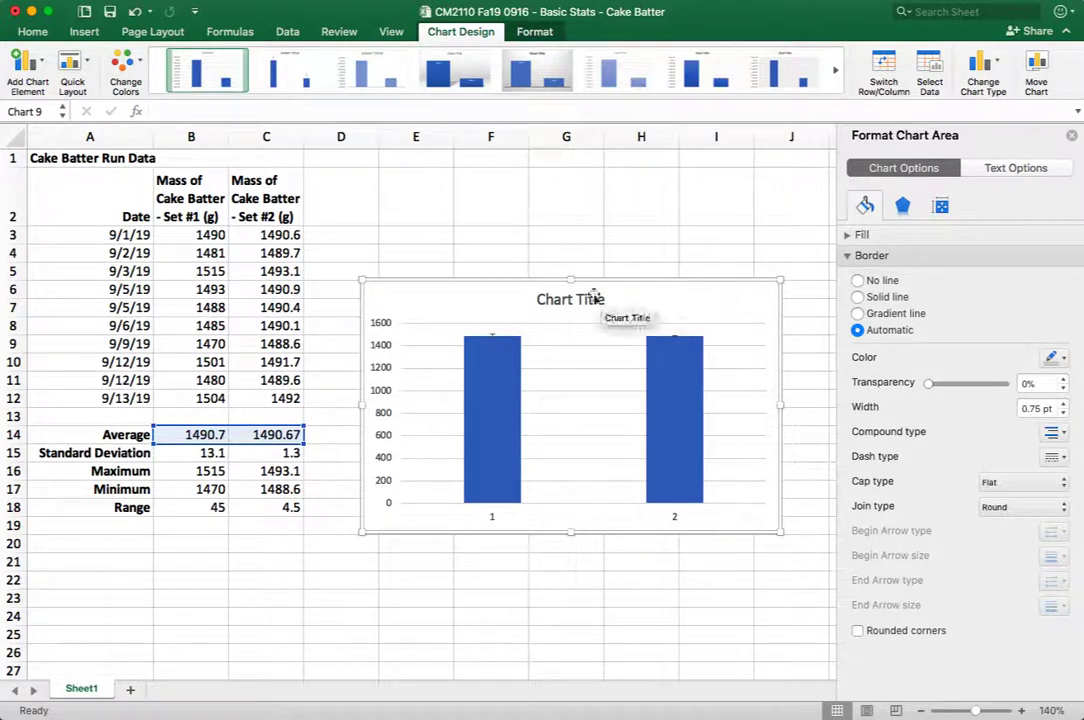
Delete the 'Chart Title' placeholder from the column chart.
{"action": "left_click", "coordinate": [562, 303]}
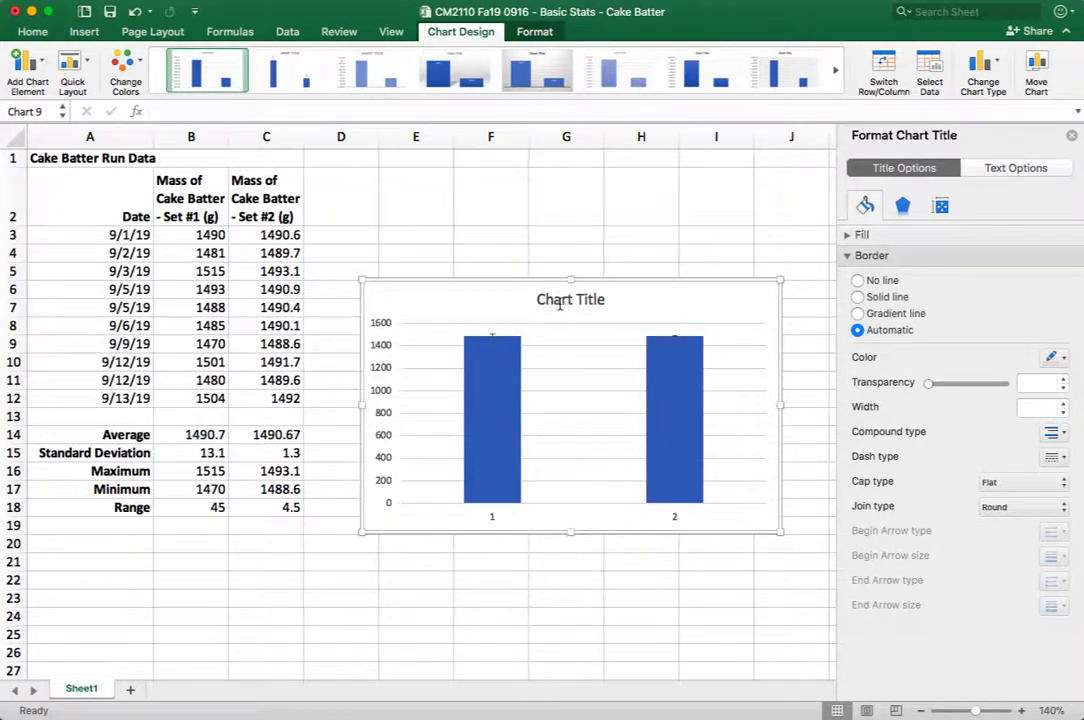
{"action": "key", "text": "BackSpace"}
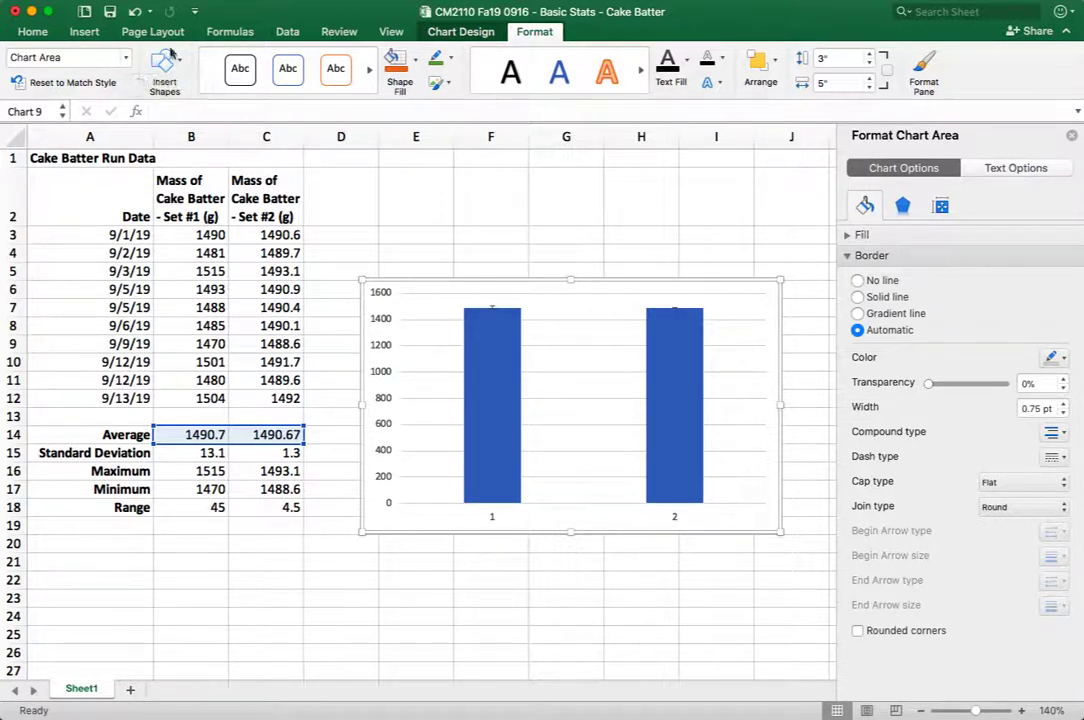
Open Select Data for the chart series, then cancel without changes.
{"action": "left_click", "coordinate": [481, 34]}
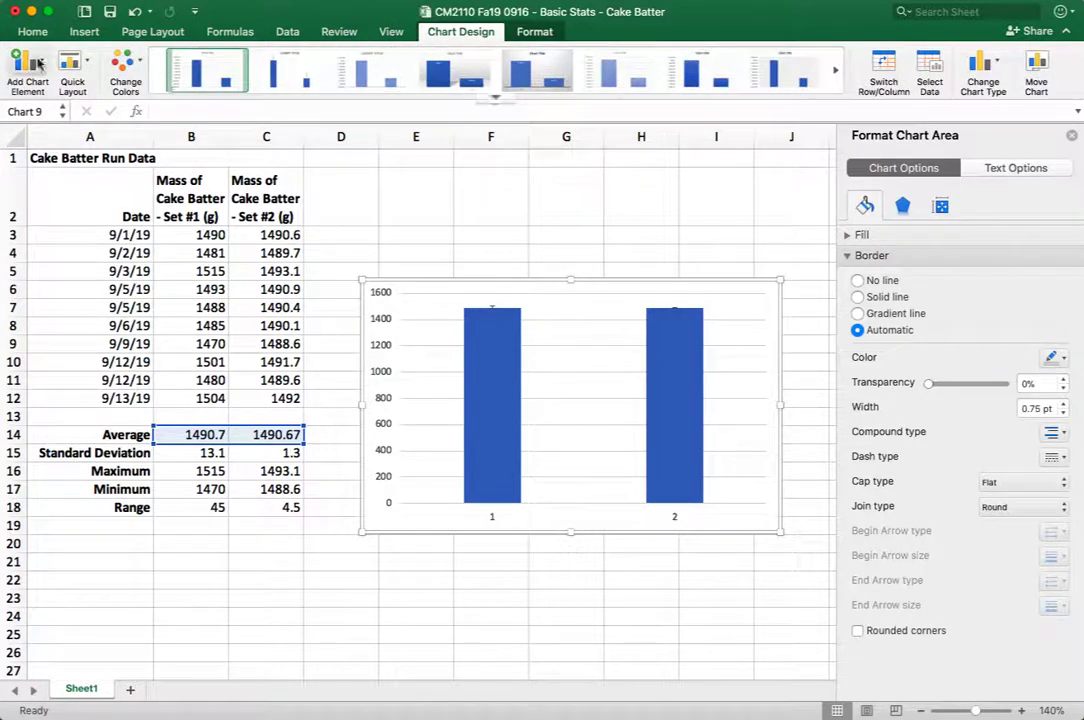
{"action": "left_click", "coordinate": [496, 329]}
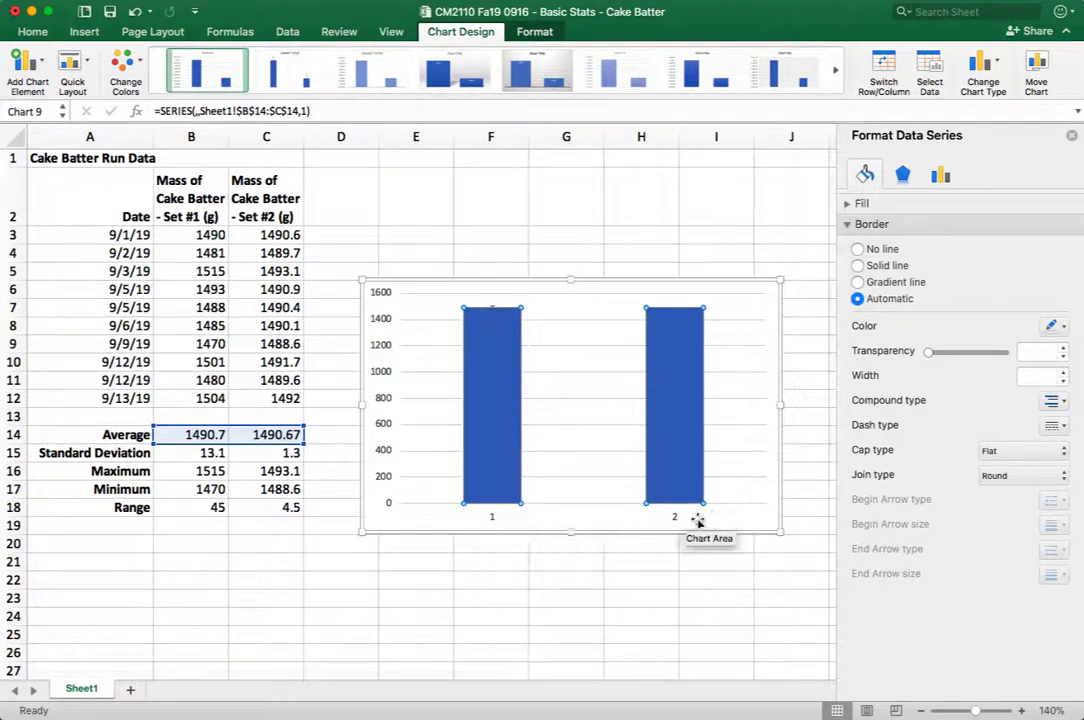
{"action": "right_click", "coordinate": [672, 408]}
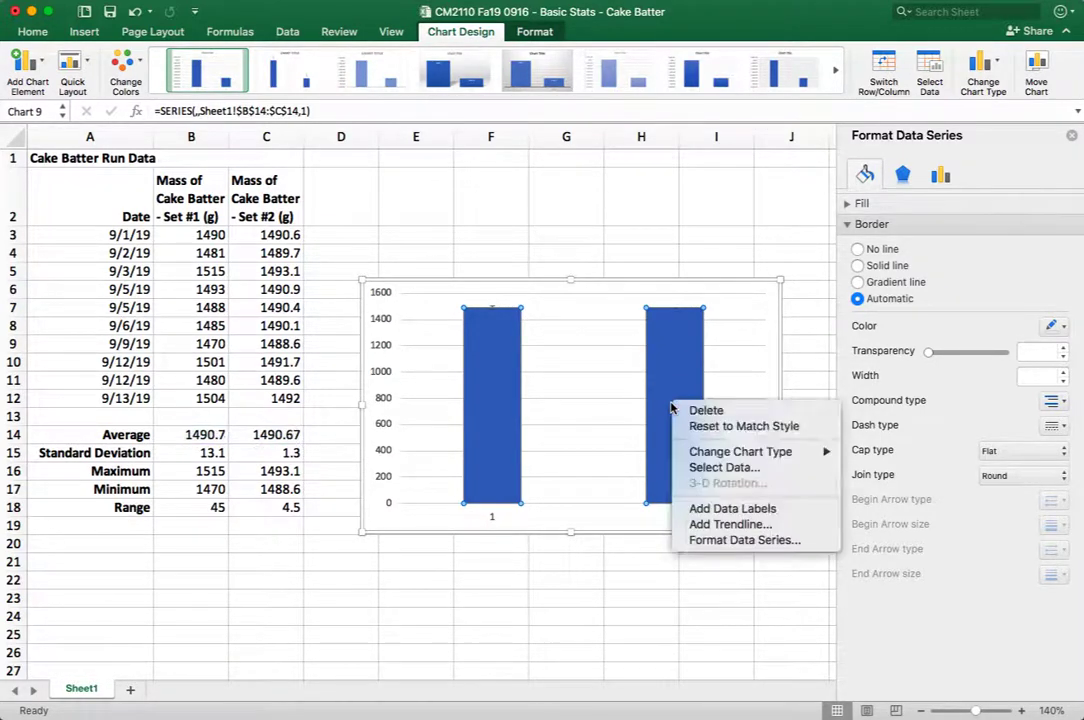
{"action": "left_click", "coordinate": [741, 468]}
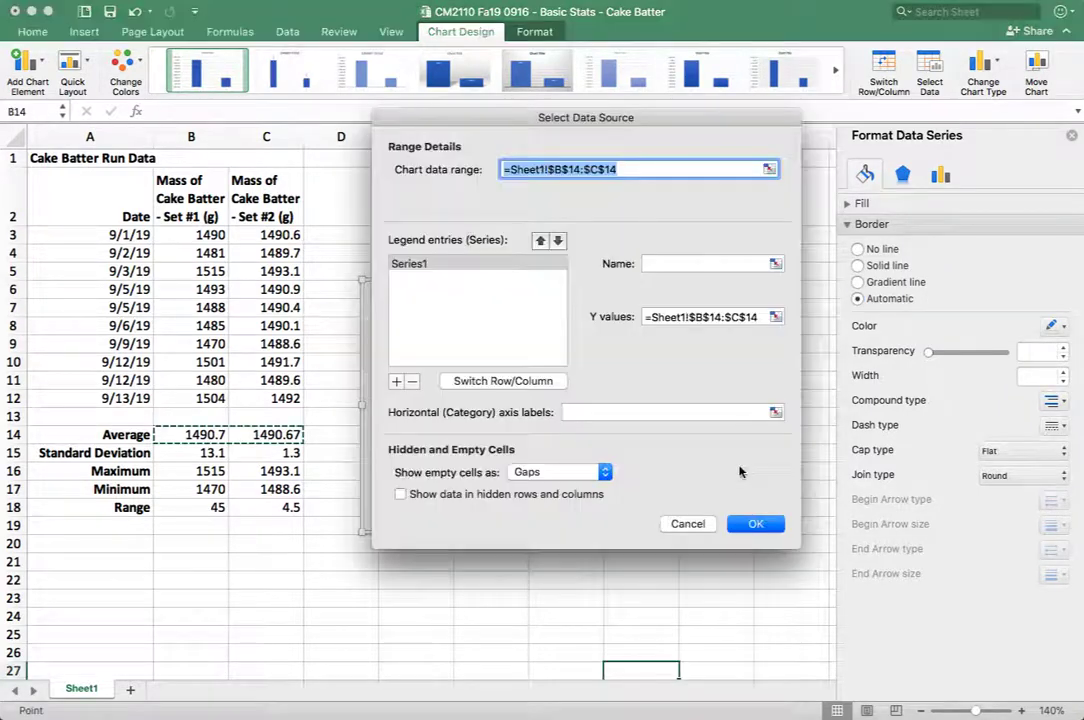
{"action": "left_click_drag", "start_coordinate": [641, 119], "coordinate": [916, 120]}
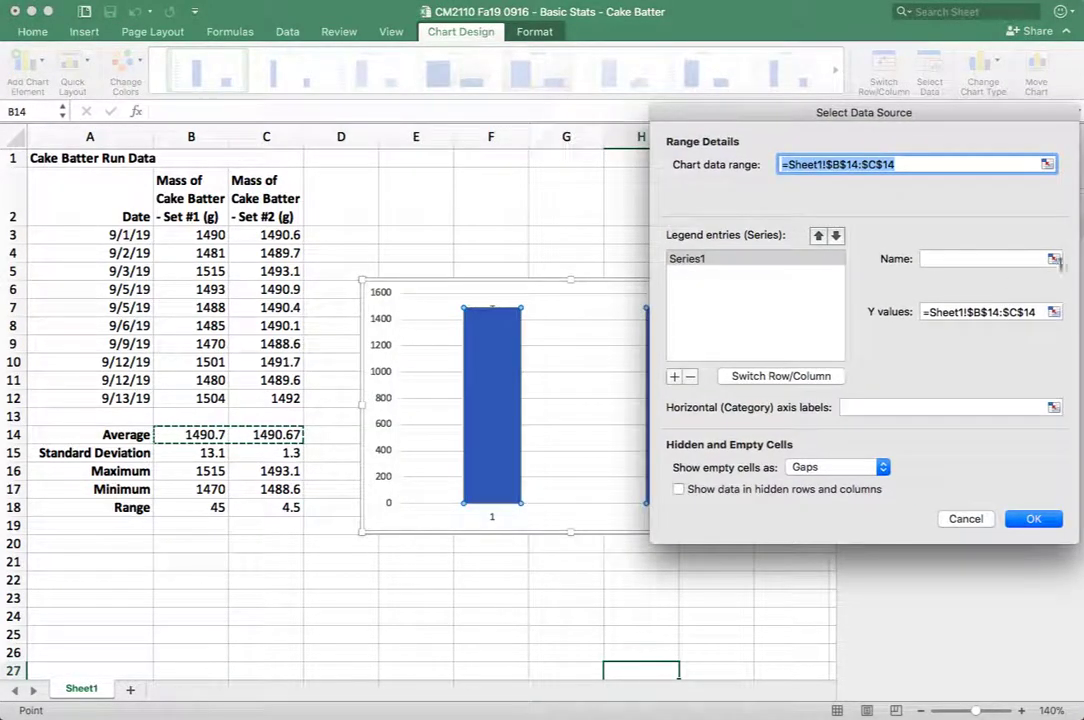
{"action": "left_click", "coordinate": [1052, 258]}
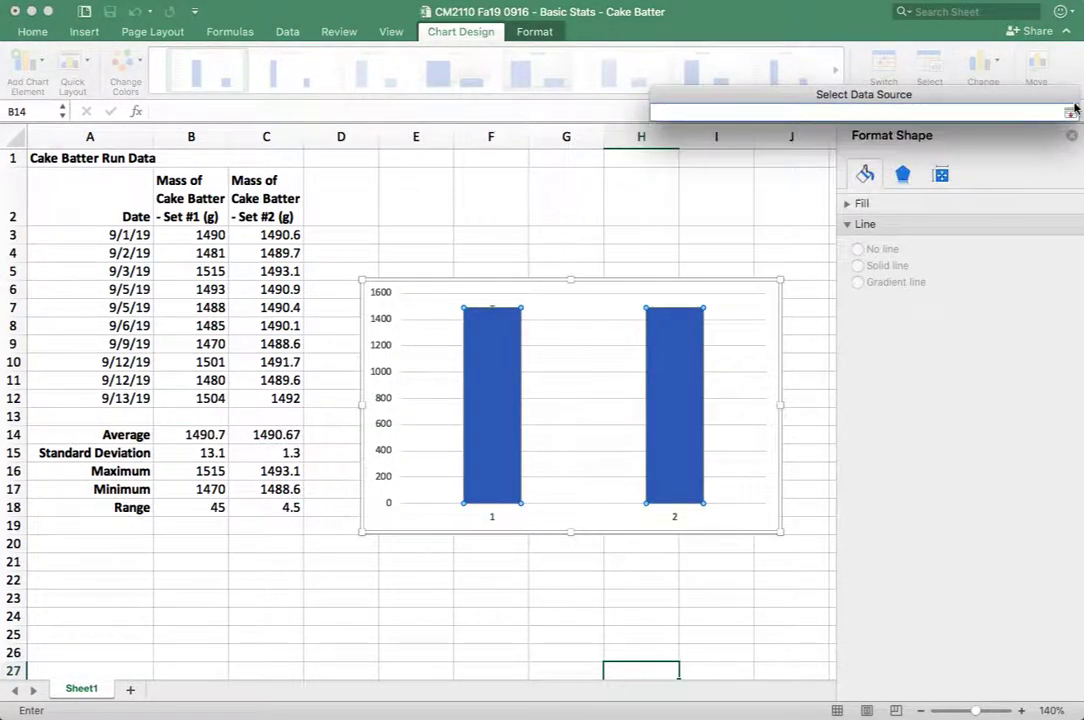
{"action": "left_click", "coordinate": [1070, 111]}
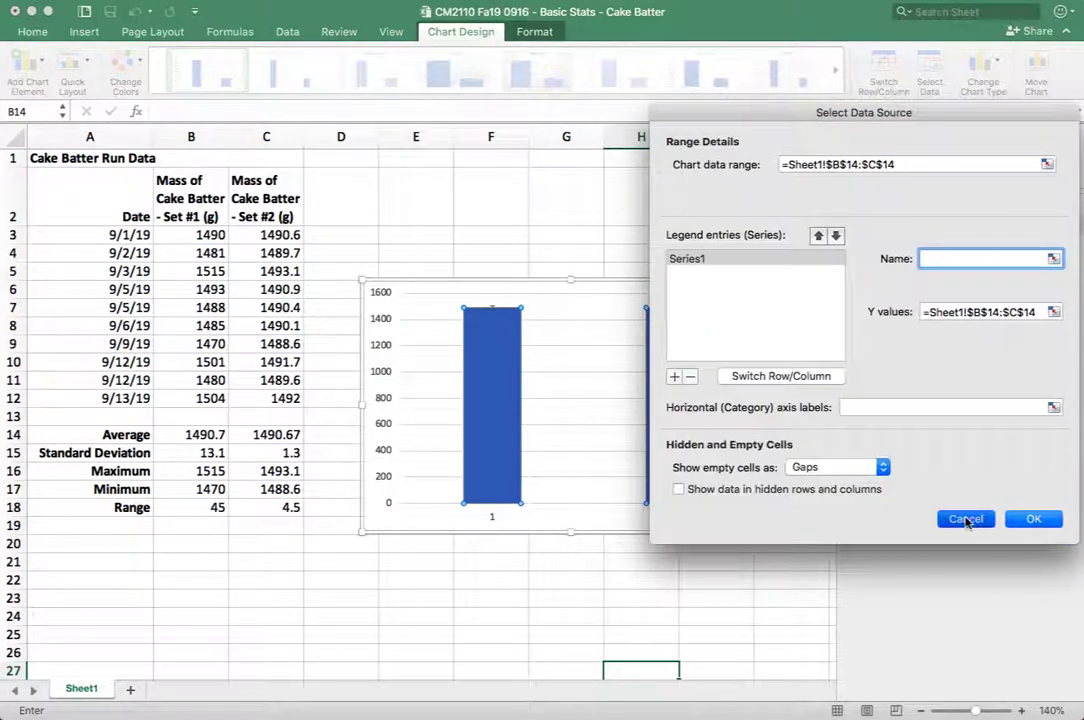
{"action": "left_click", "coordinate": [966, 519]}
Set the horizontal axis labels to headers B2:C2 in Select Data and confirm.
{"action": "left_click", "coordinate": [687, 435]}
{"action": "right_click", "coordinate": [686, 433]}
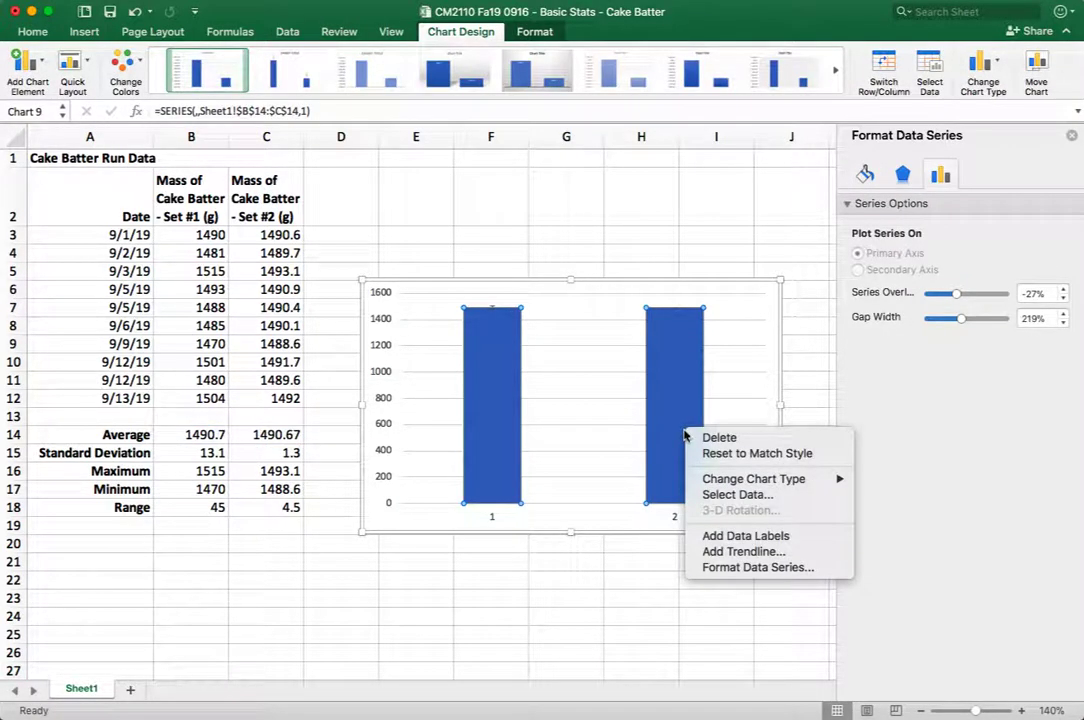
{"action": "left_click", "coordinate": [737, 497]}
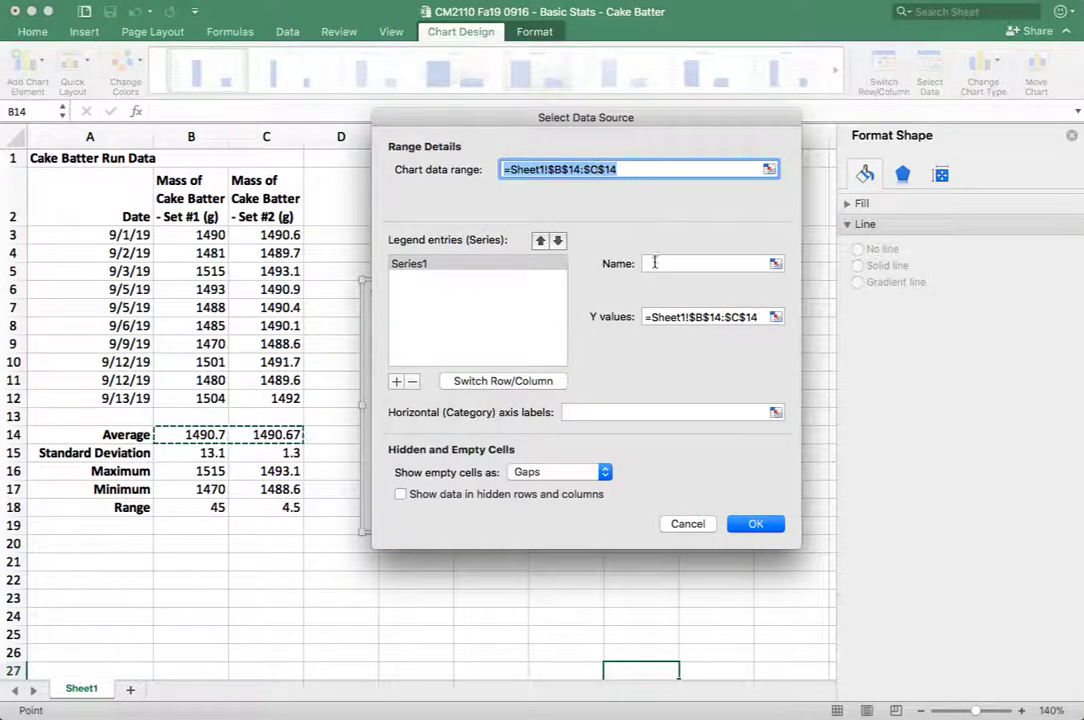
{"action": "left_click", "coordinate": [716, 263]}
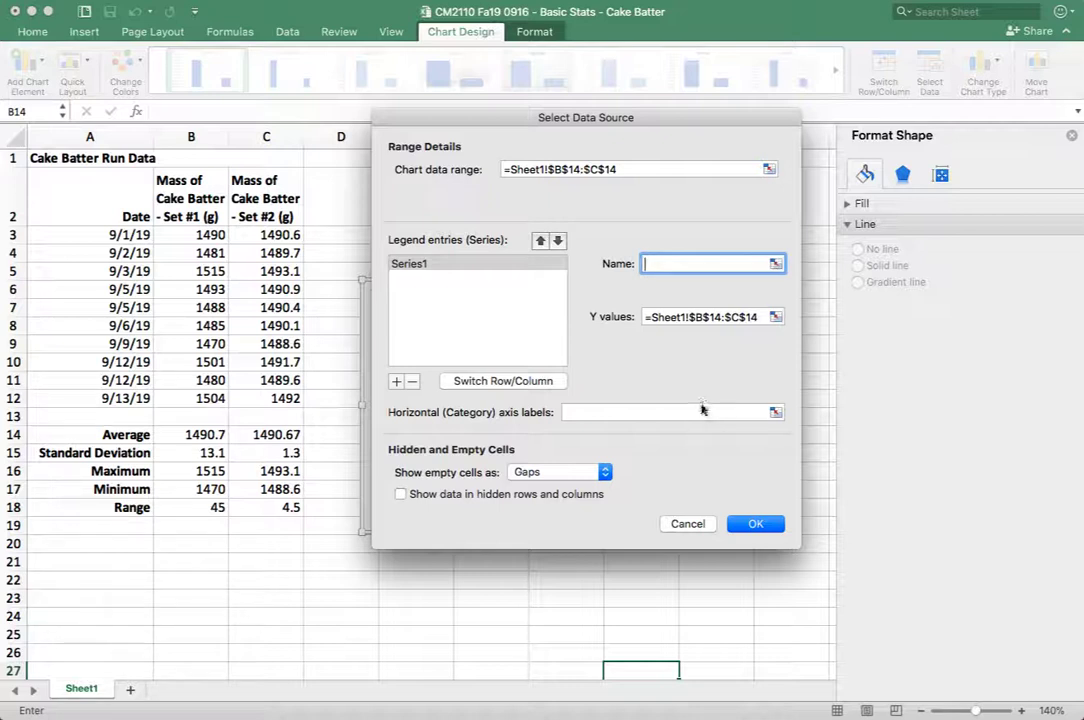
{"action": "left_click", "coordinate": [776, 410]}
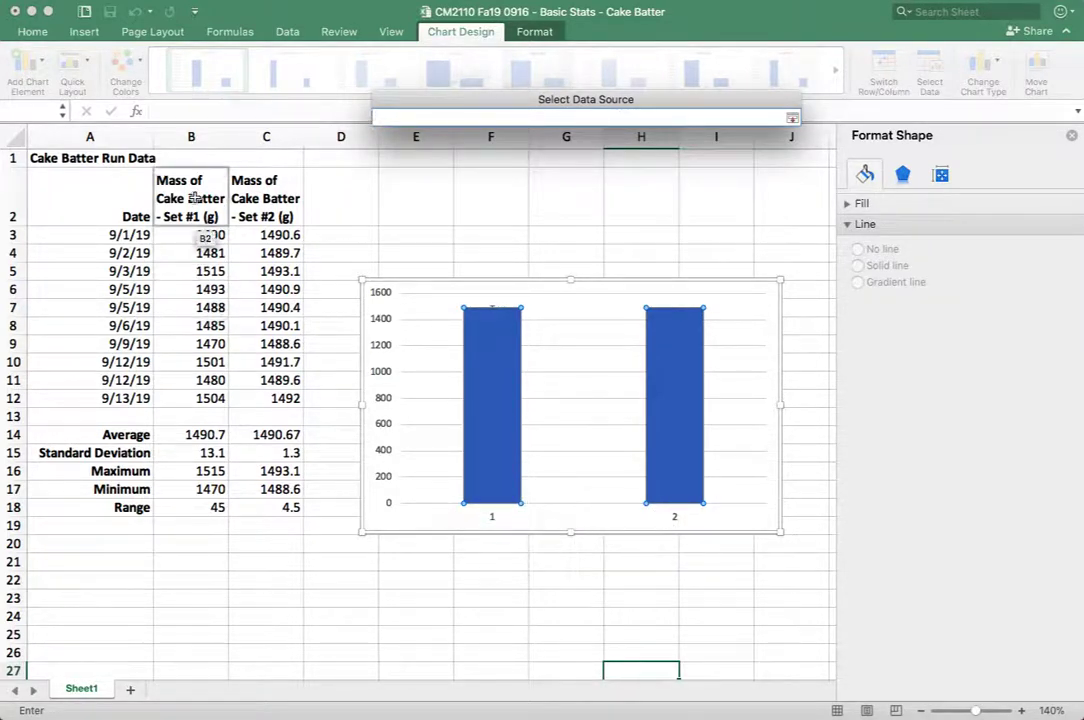
{"action": "left_click_drag", "start_coordinate": [197, 198], "coordinate": [262, 205]}
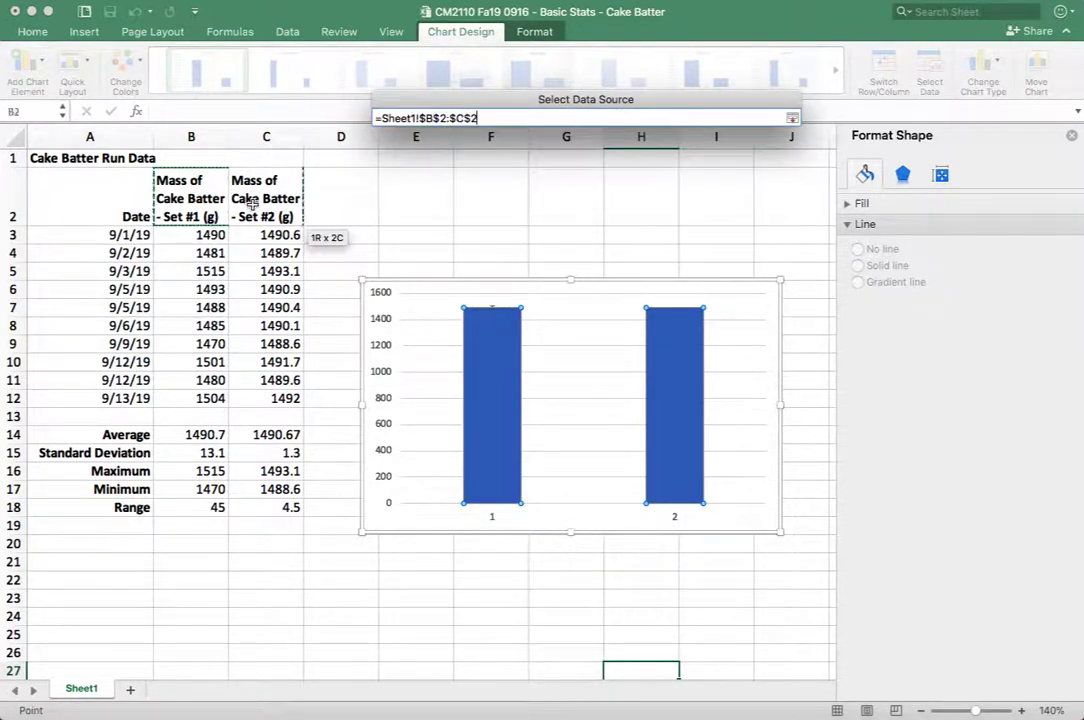
{"action": "left_click", "coordinate": [792, 118]}
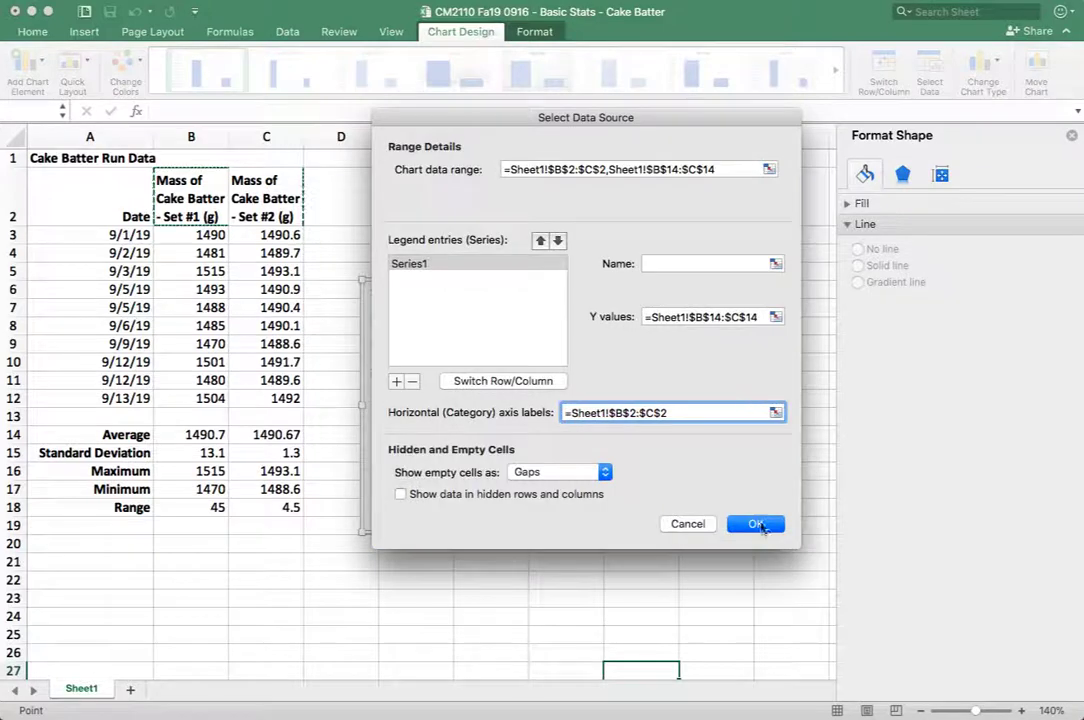
{"action": "left_click", "coordinate": [757, 524]}
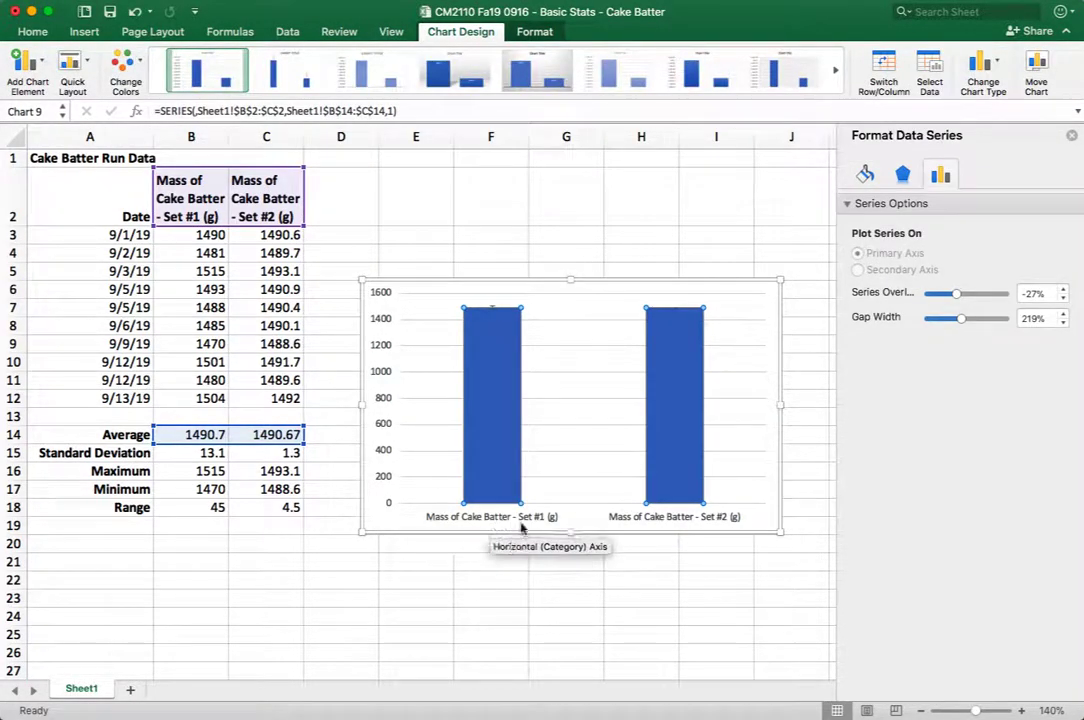
Replace the Set headers in B2 and C2 with 'Operator #1' and 'Operator #2'.
{"action": "left_click", "coordinate": [179, 181]}
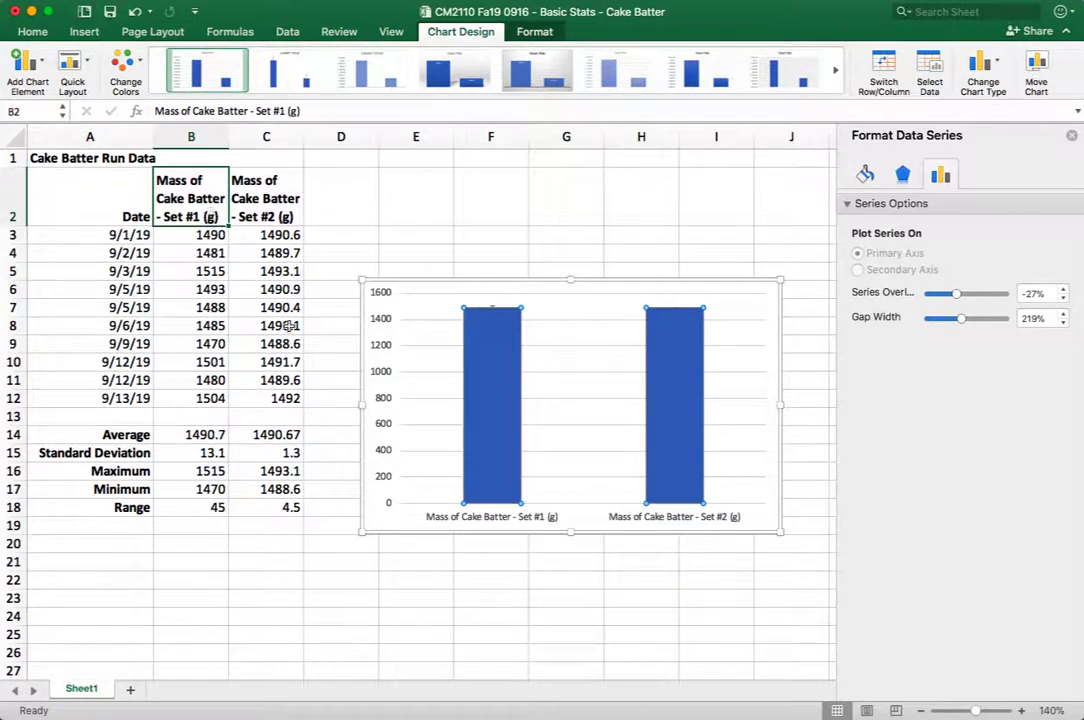
{"action": "type", "text": "Operator "}
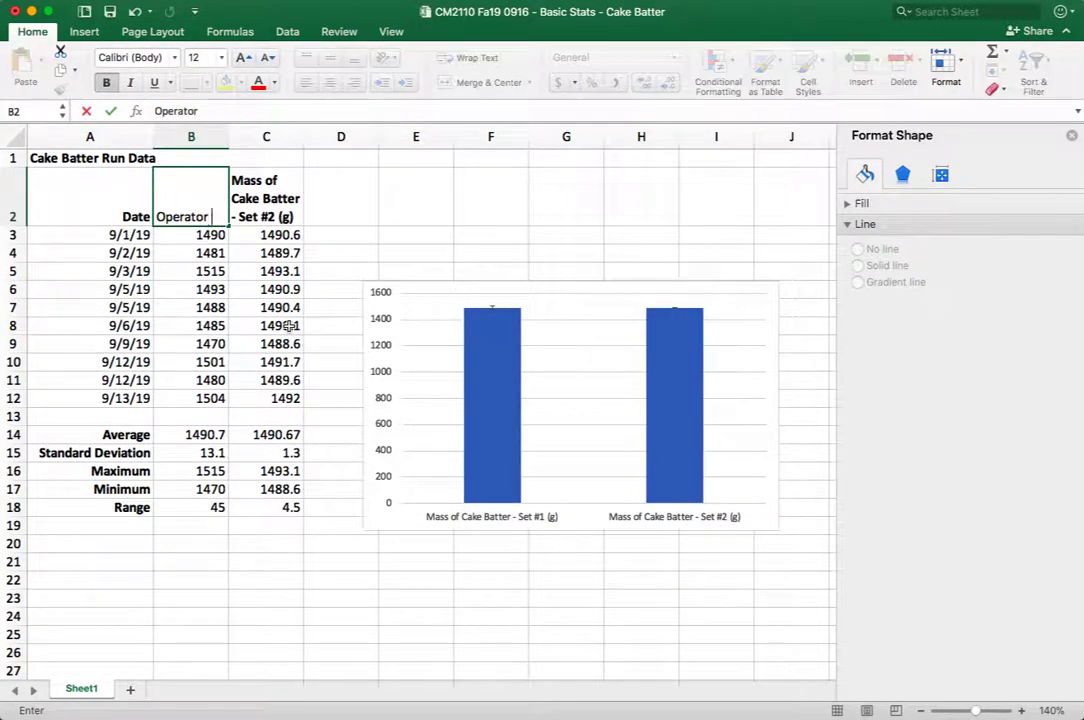
{"action": "type", "text": "#1"}
{"action": "key", "text": "Tab"}
{"action": "type", "text": "Op"}
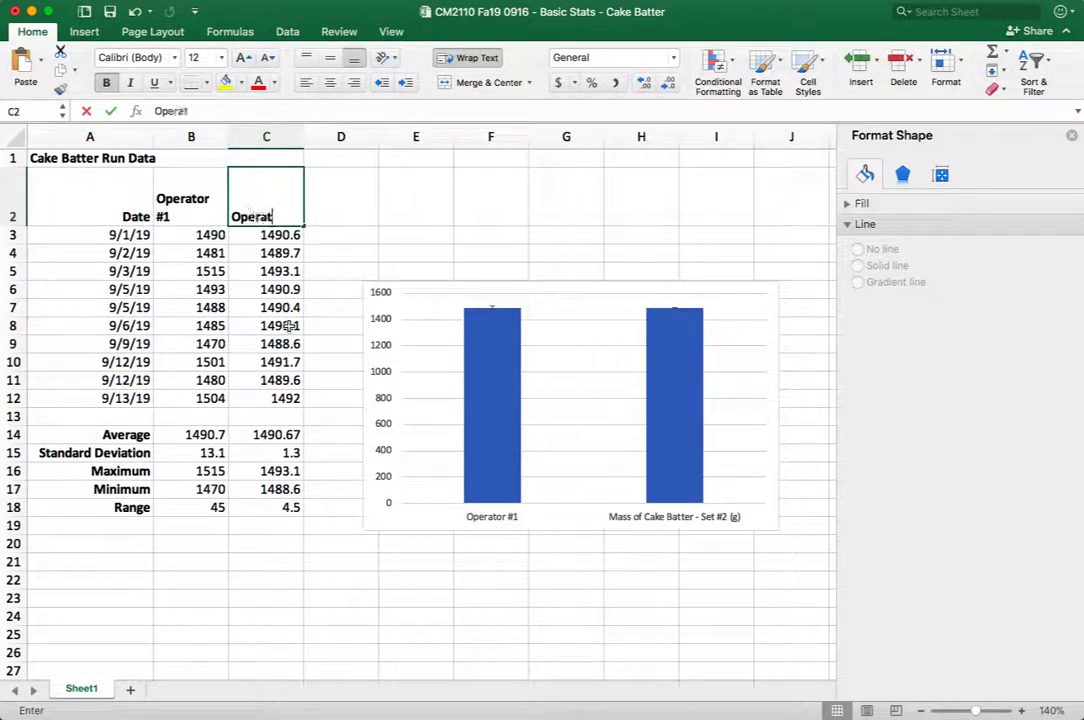
{"action": "type", "text": "erator #2"}
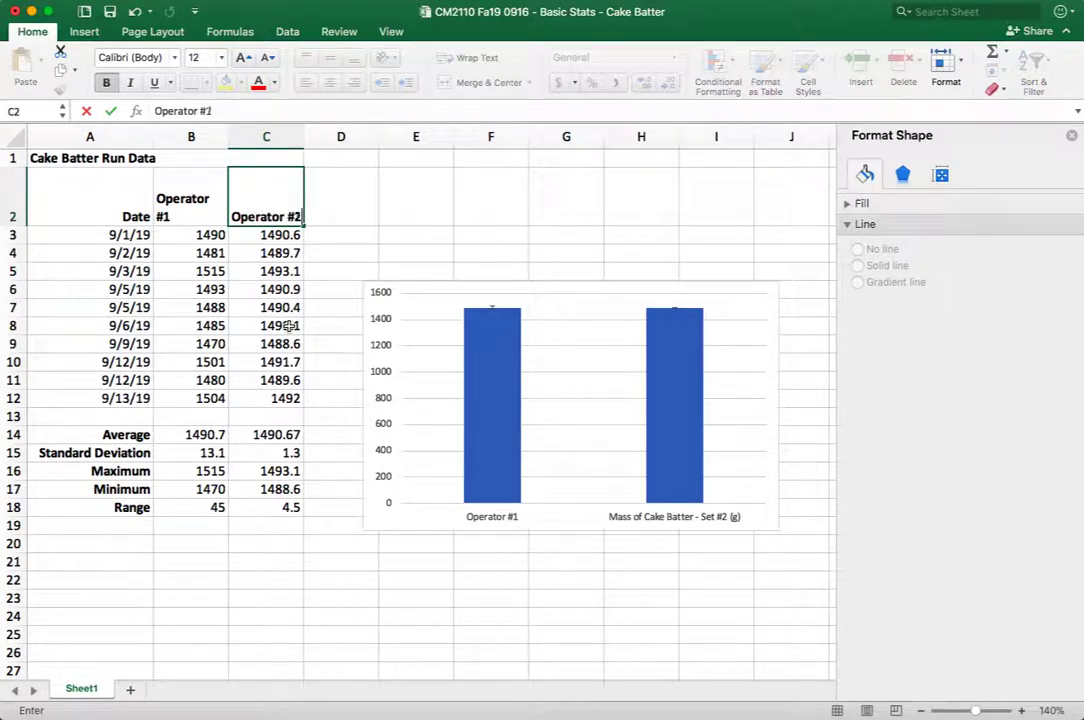
{"action": "key", "text": "Return"}
{"action": "left_click", "coordinate": [537, 577]}
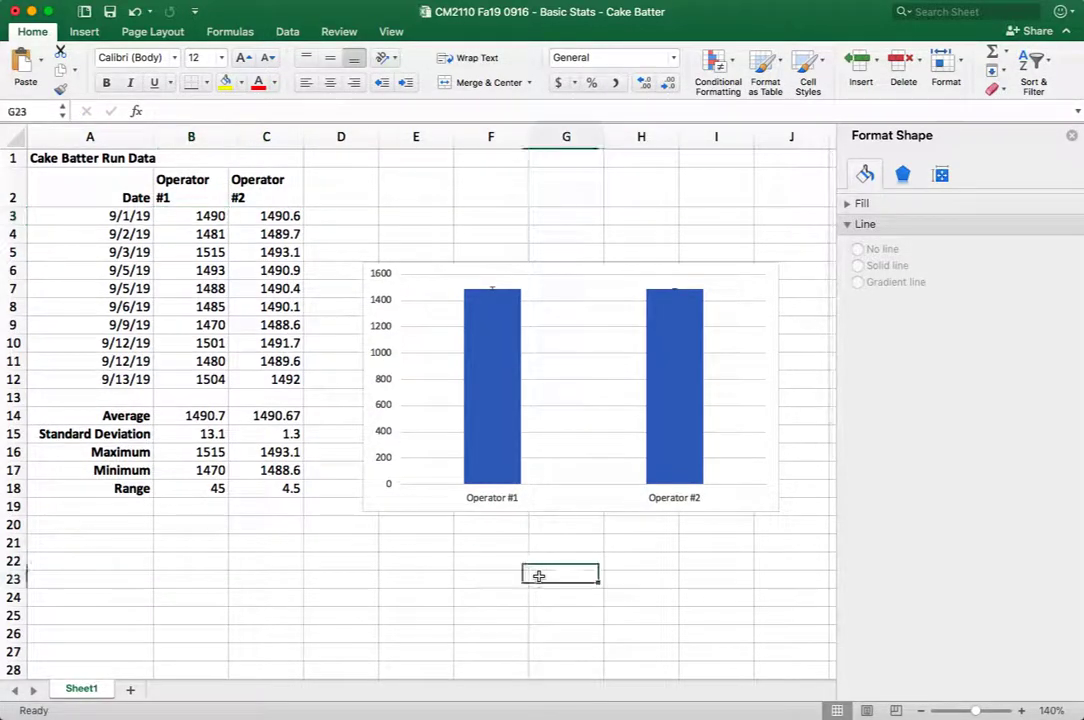
{"action": "left_click", "coordinate": [383, 335]}
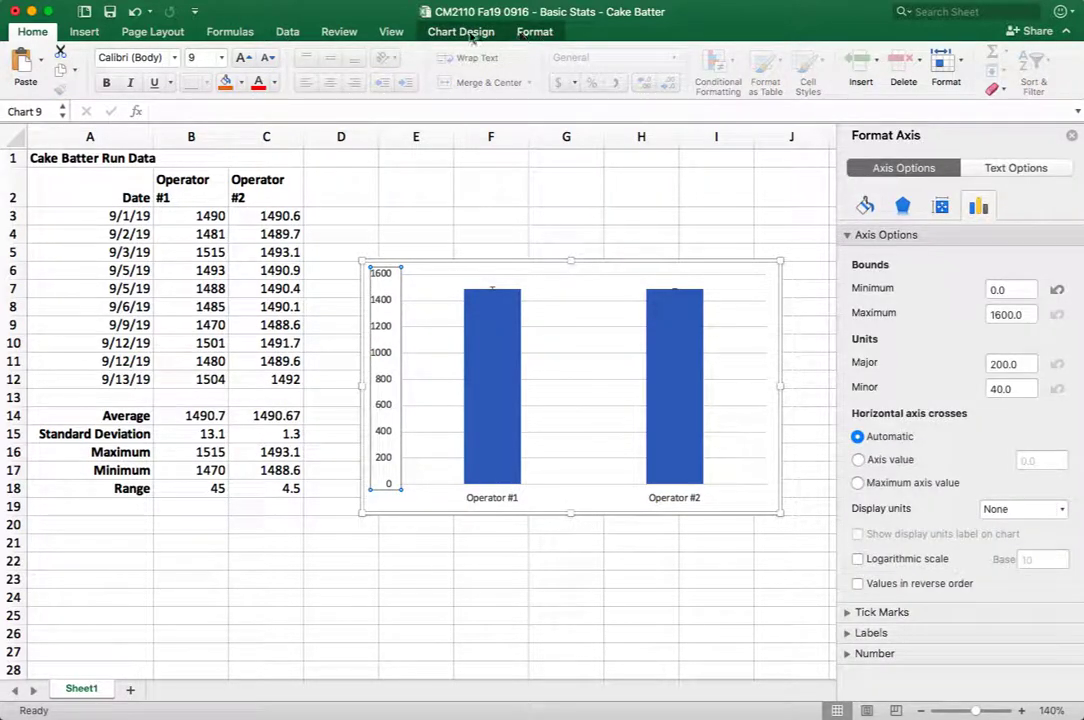
Add a primary vertical axis title and type 'Mass of Cake Batter (g)' into it.
{"action": "left_click", "coordinate": [465, 32]}
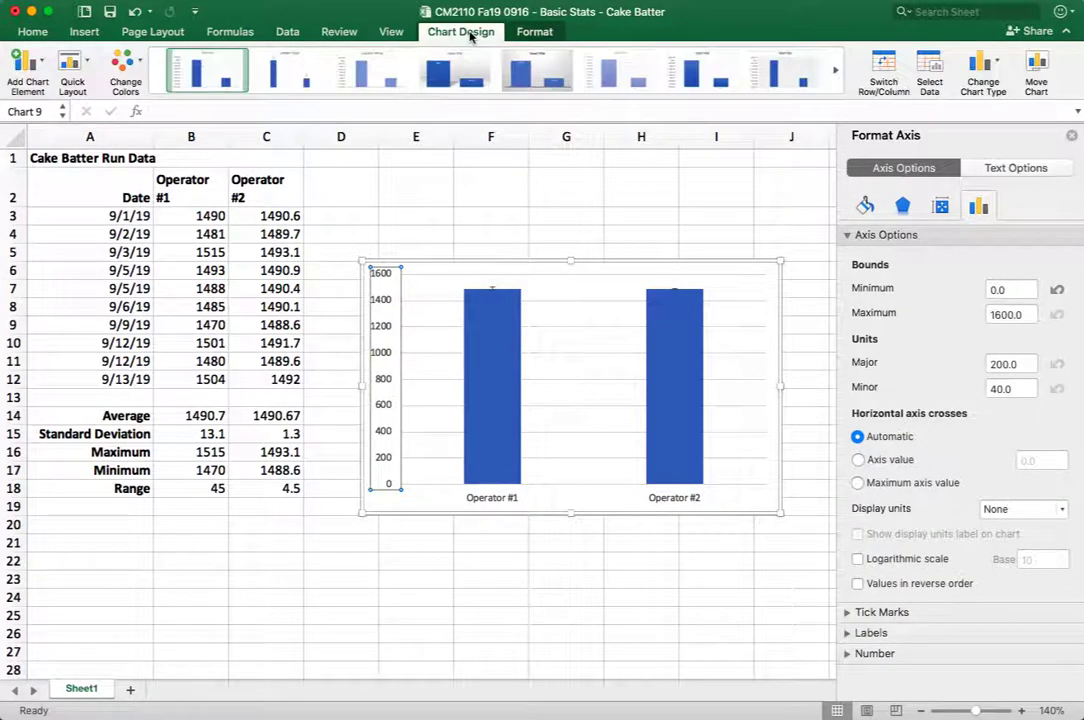
{"action": "left_click", "coordinate": [38, 63]}
{"action": "mouse_move", "coordinate": [100, 109]}
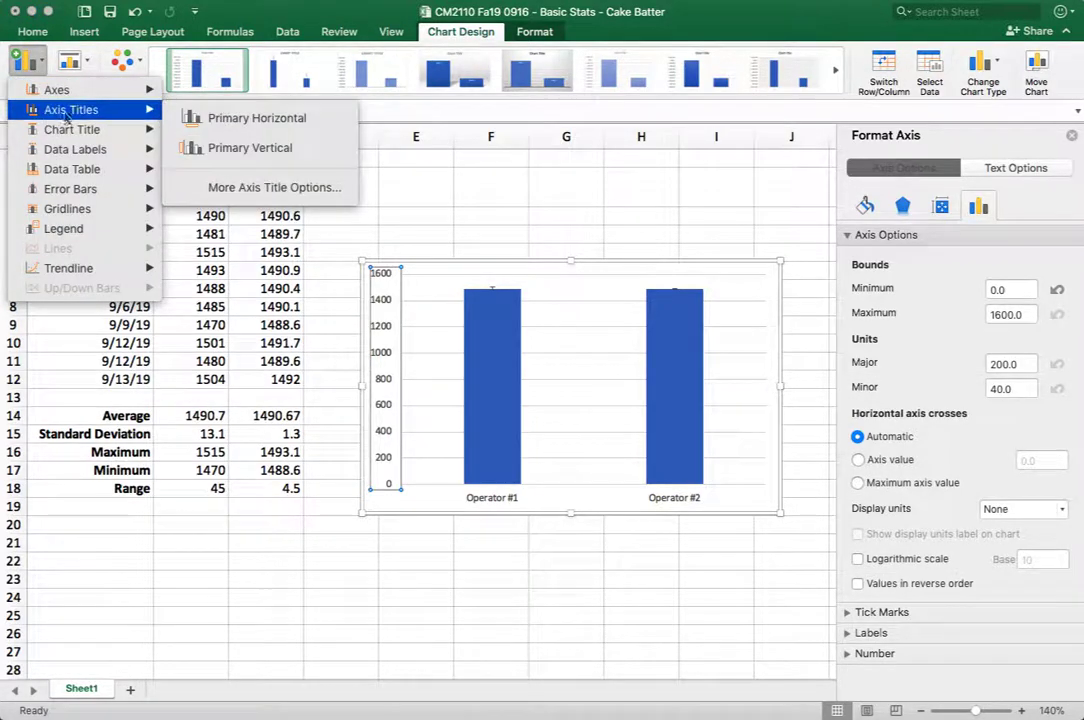
{"action": "left_click", "coordinate": [197, 152]}
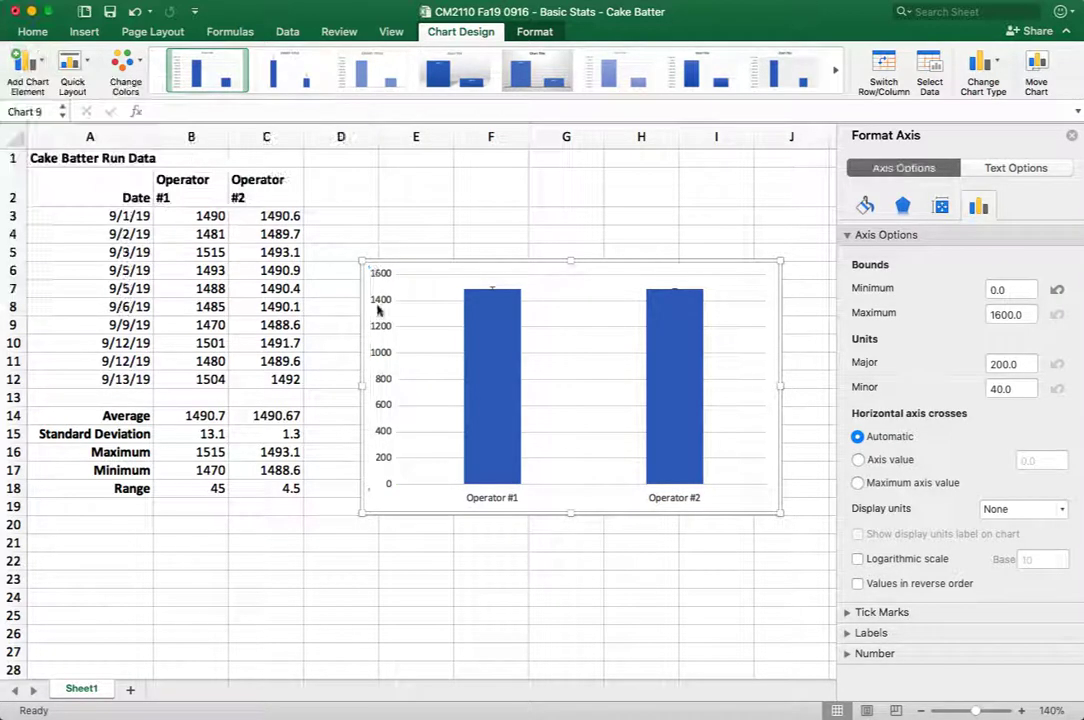
{"action": "left_click_drag", "start_coordinate": [385, 372], "coordinate": [383, 438]}
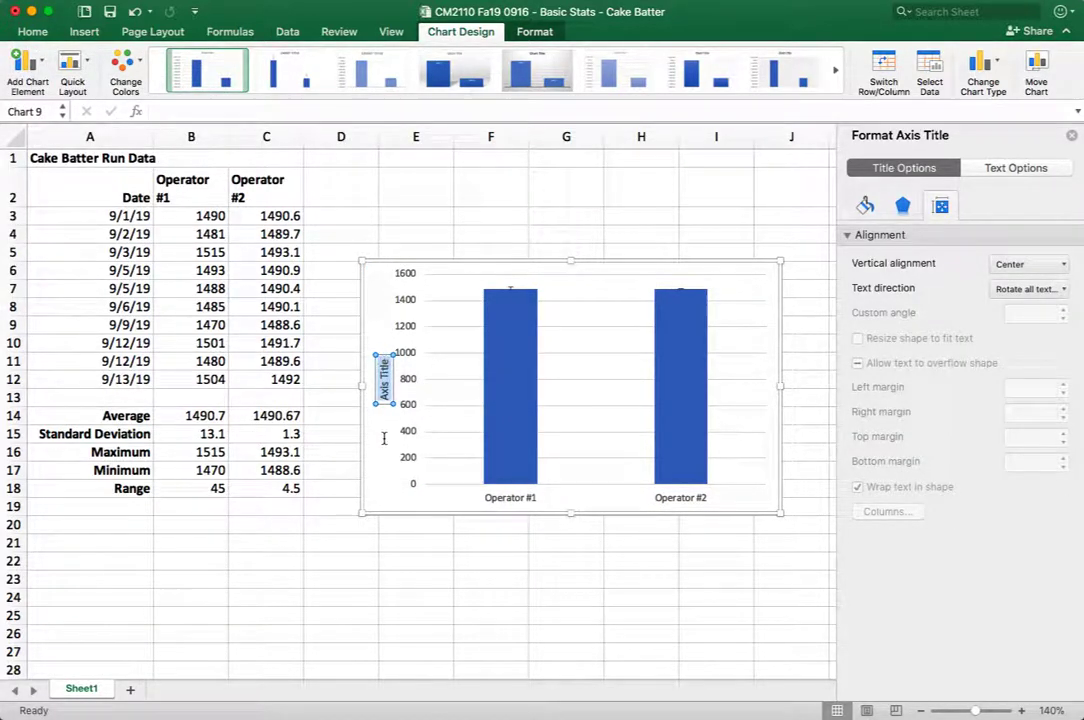
{"action": "type", "text": "Mass of"}
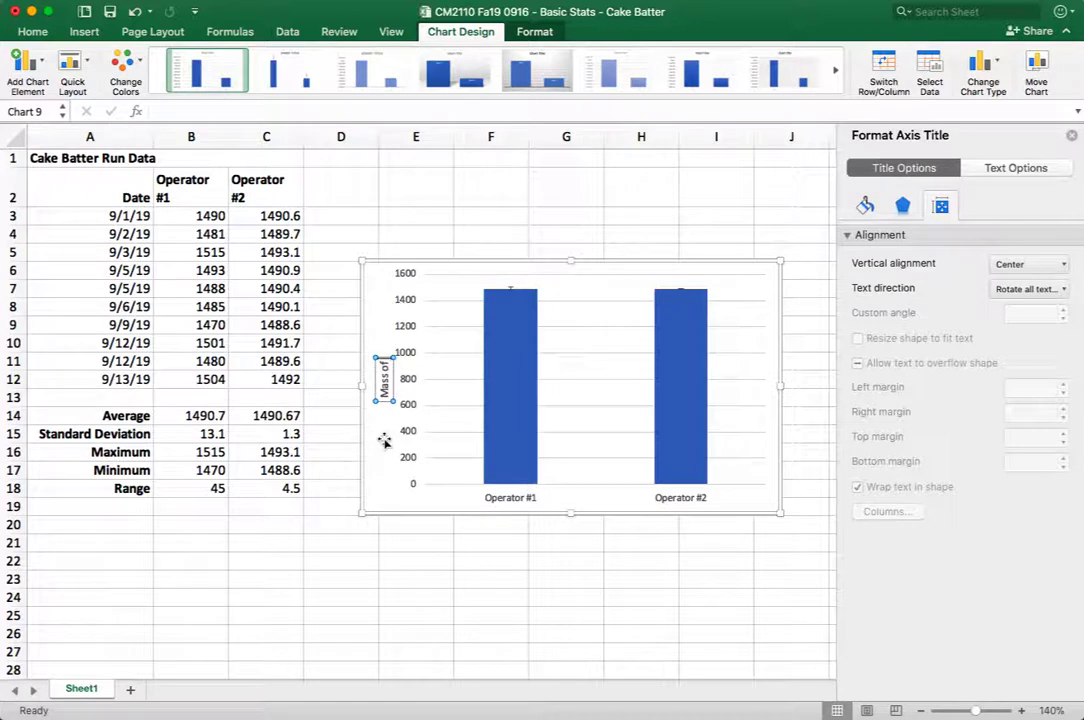
{"action": "type", "text": " Cake Batter (g)"}
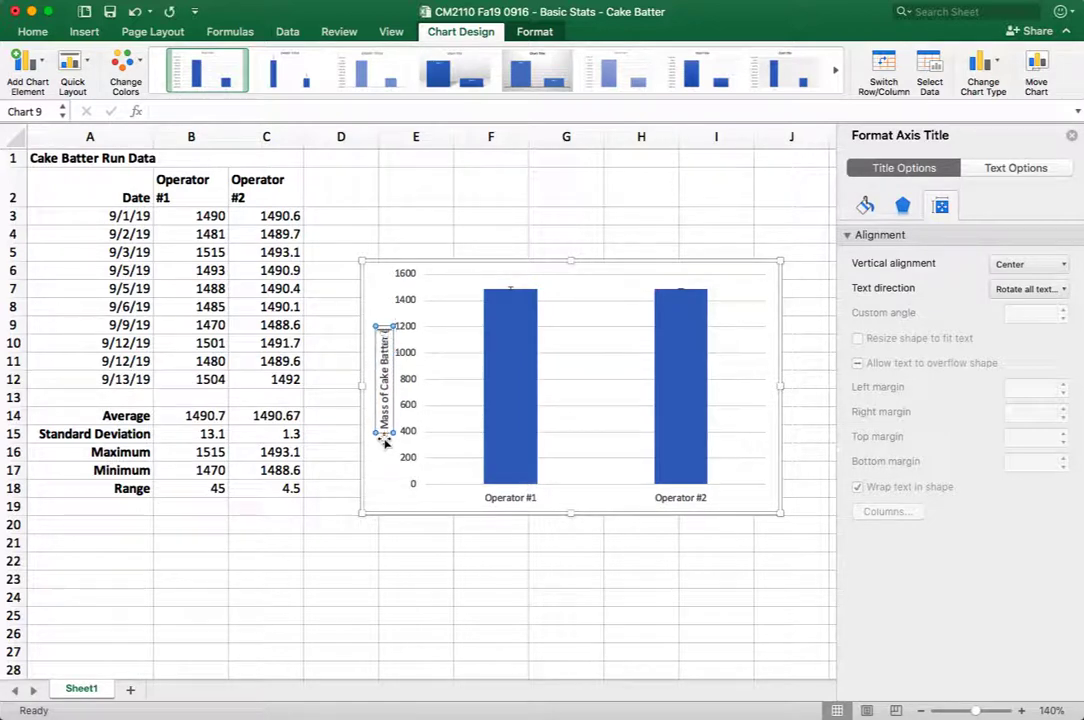
Make the 'Mass of Cake Batter (g)' axis title bold and one font size larger.
{"action": "left_click", "coordinate": [394, 526]}
{"action": "left_click", "coordinate": [388, 402]}
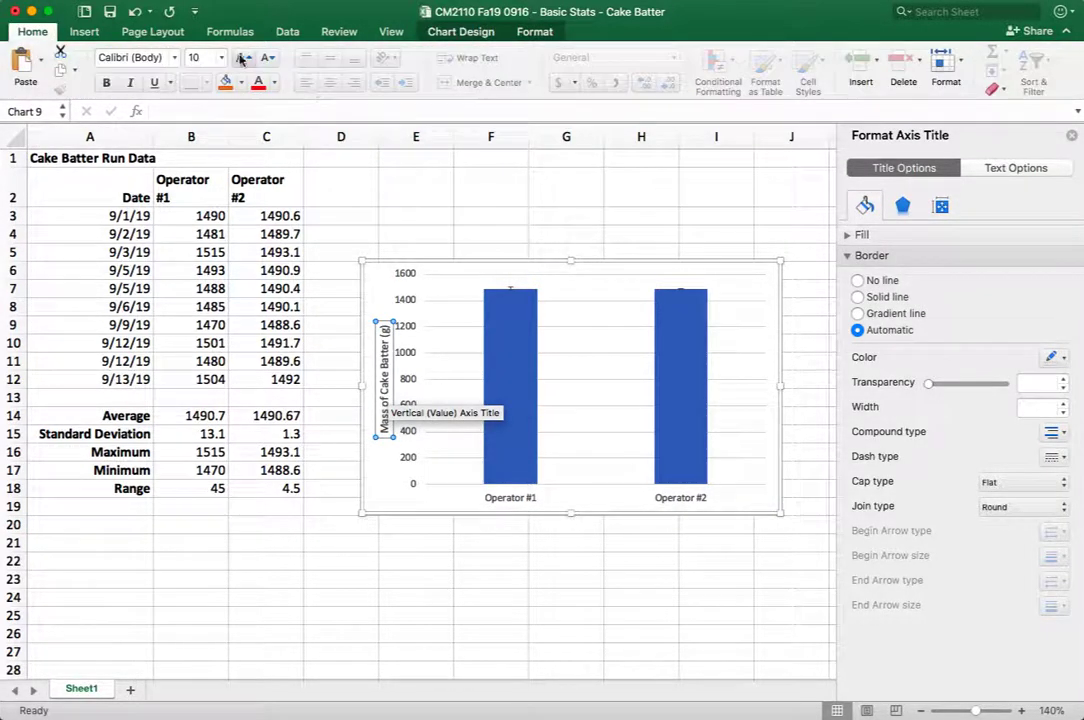
{"action": "left_click", "coordinate": [106, 82]}
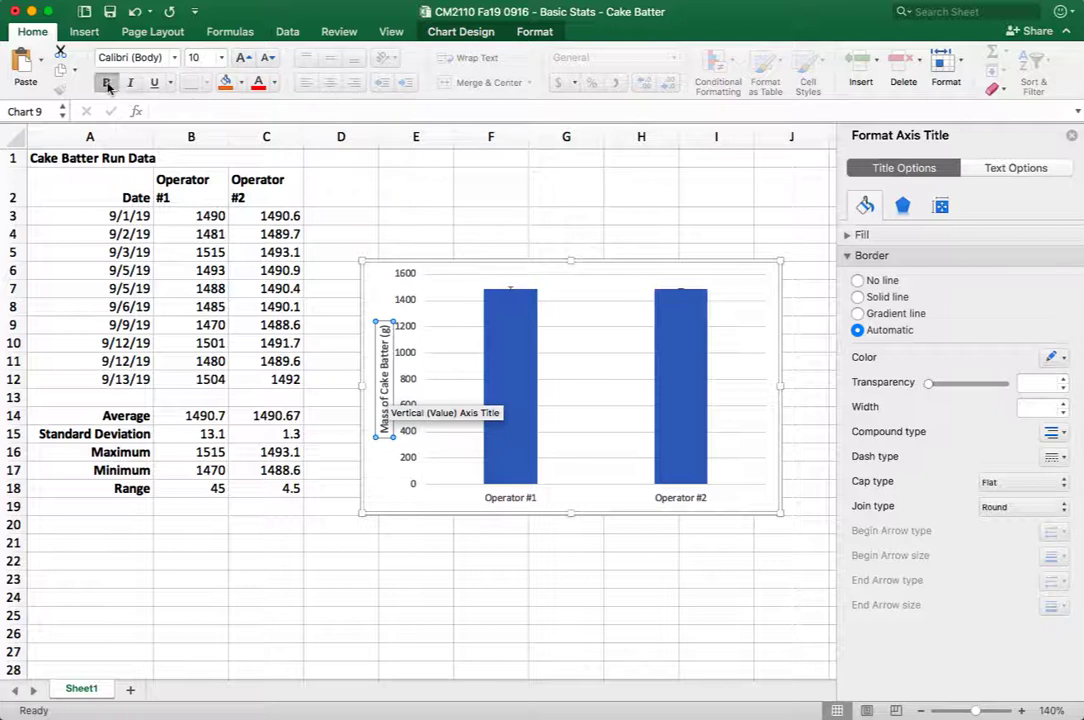
{"action": "left_click", "coordinate": [242, 58]}
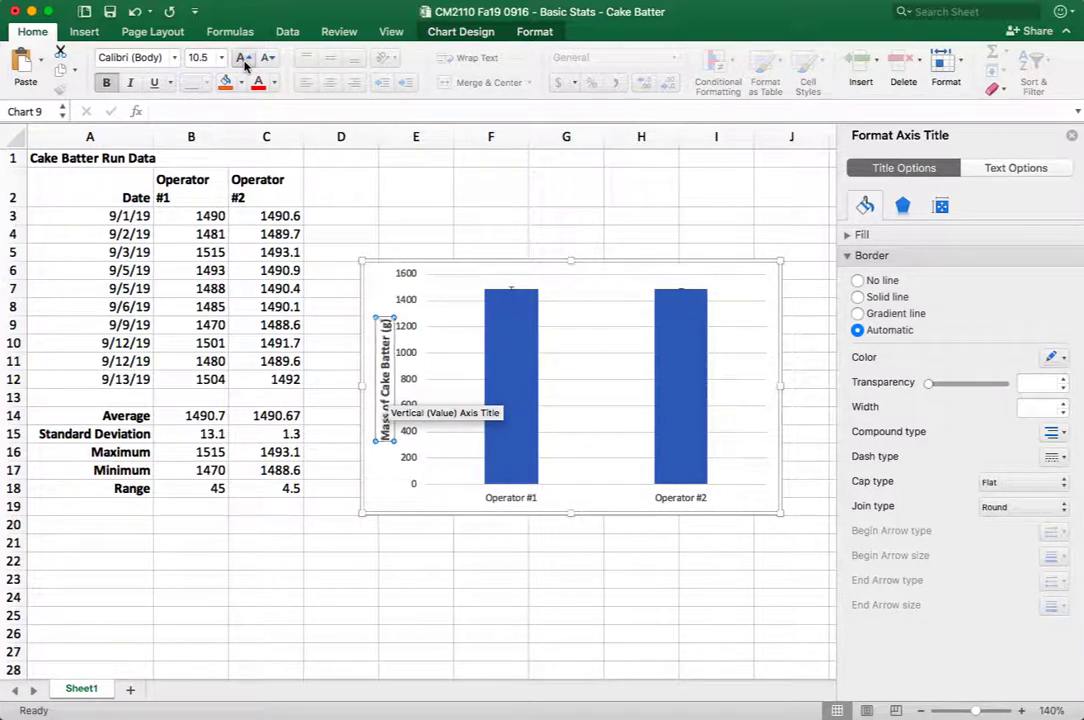
Make the Operator #1 and Operator #2 axis labels bold and larger.
{"action": "left_click", "coordinate": [517, 497]}
{"action": "left_click", "coordinate": [106, 82]}
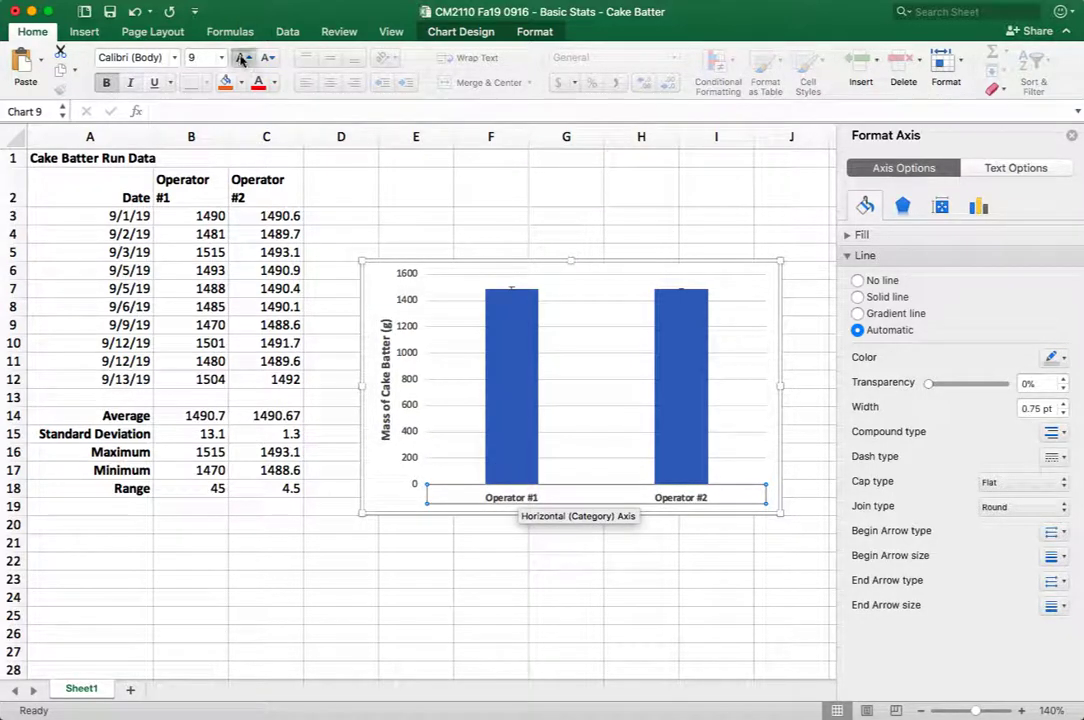
{"action": "left_click", "coordinate": [241, 58]}
{"action": "left_click", "coordinate": [444, 565]}
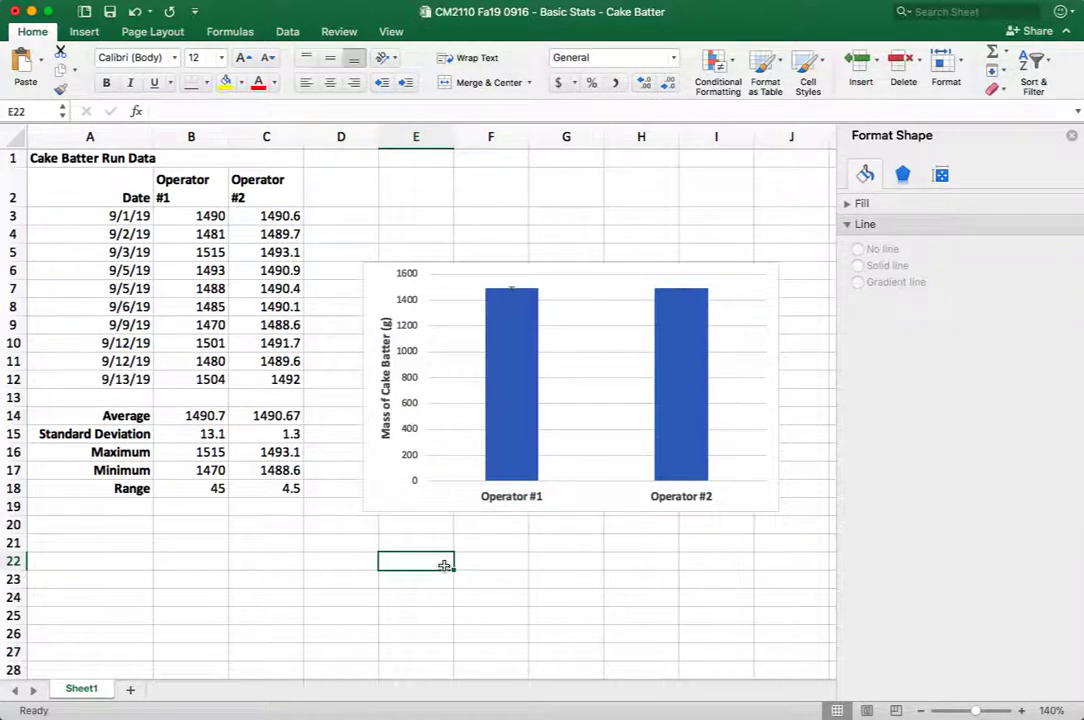